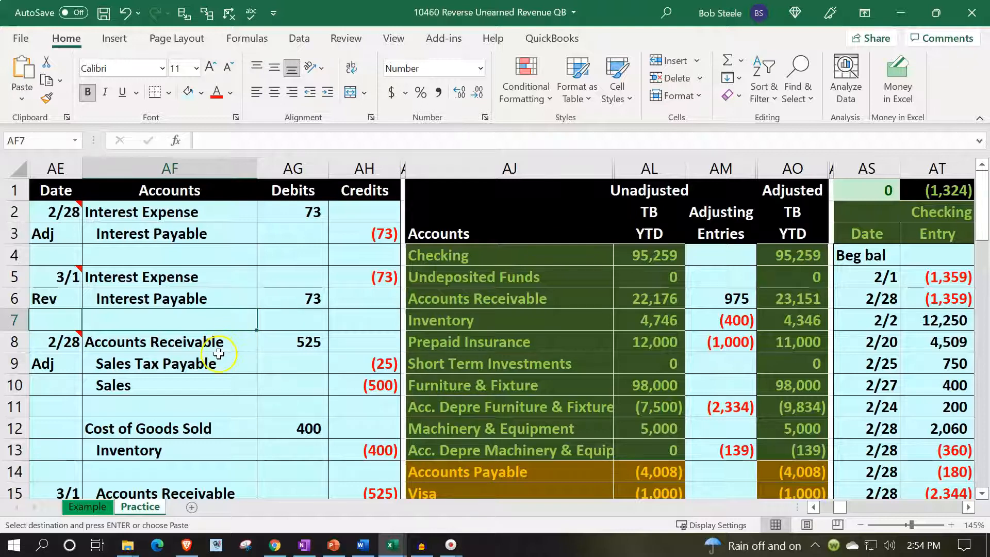
On the Example sheet, examine the Unearned Revenue row of the trial balance and the formula behind its adjusting entry.
{"action": "left_click", "coordinate": [110, 483]}
{"action": "left_click", "coordinate": [87, 506]}
{"action": "scroll", "coordinate": [242, 384], "scroll_direction": "down", "scroll_amount": 2}
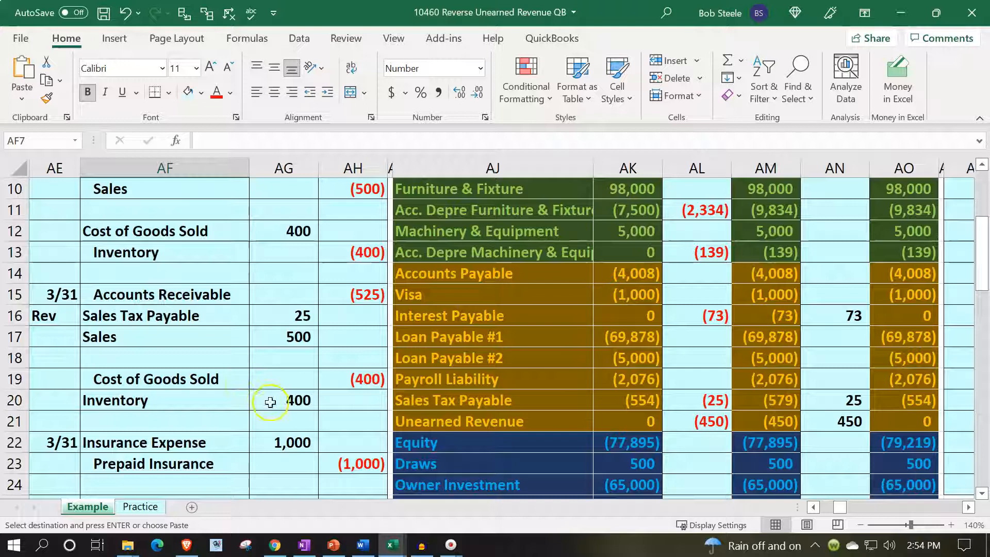
{"action": "left_click", "coordinate": [405, 420]}
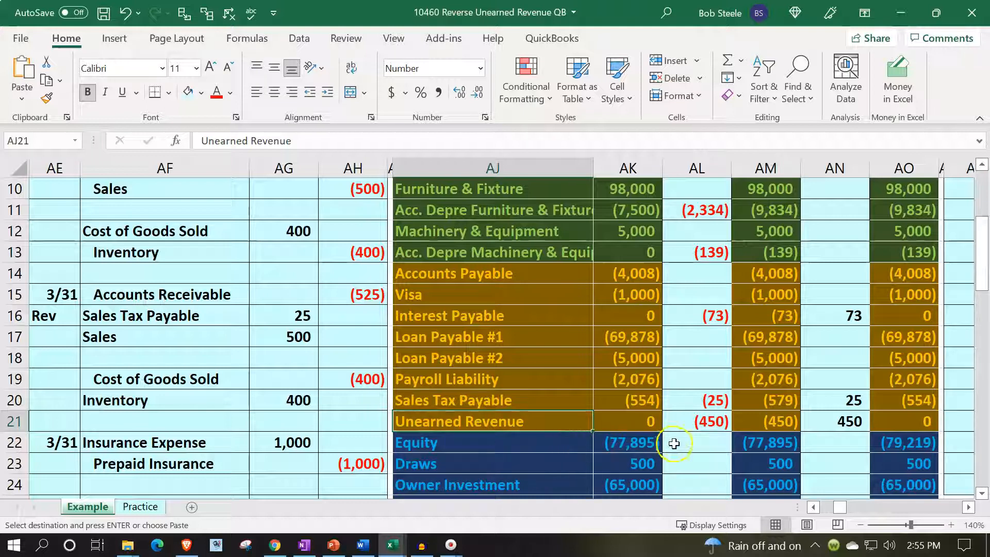
{"action": "left_click", "coordinate": [716, 419]}
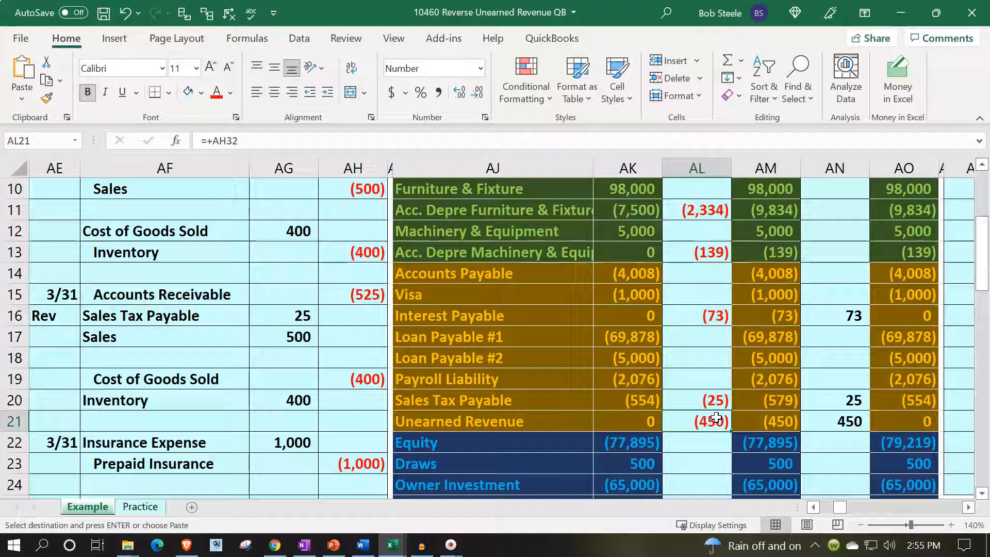
{"action": "scroll", "coordinate": [717, 418], "scroll_direction": "down", "scroll_amount": 2}
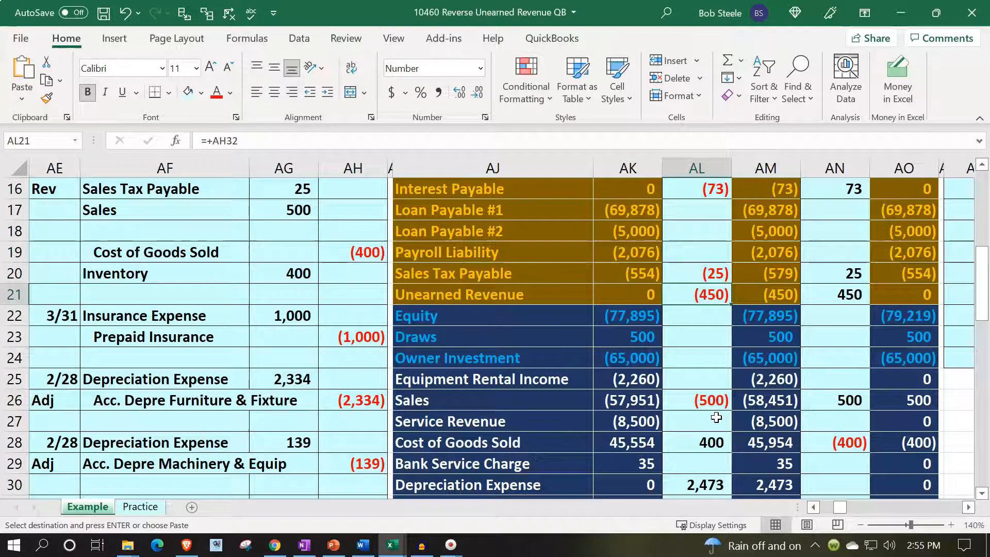
{"action": "scroll", "coordinate": [717, 418], "scroll_direction": "up", "scroll_amount": 1}
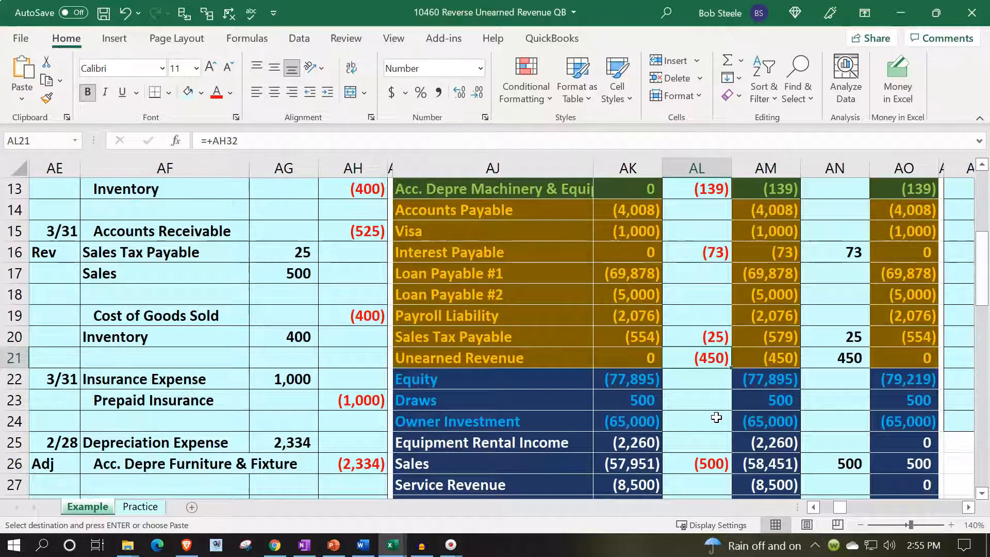
{"action": "left_click", "coordinate": [566, 364]}
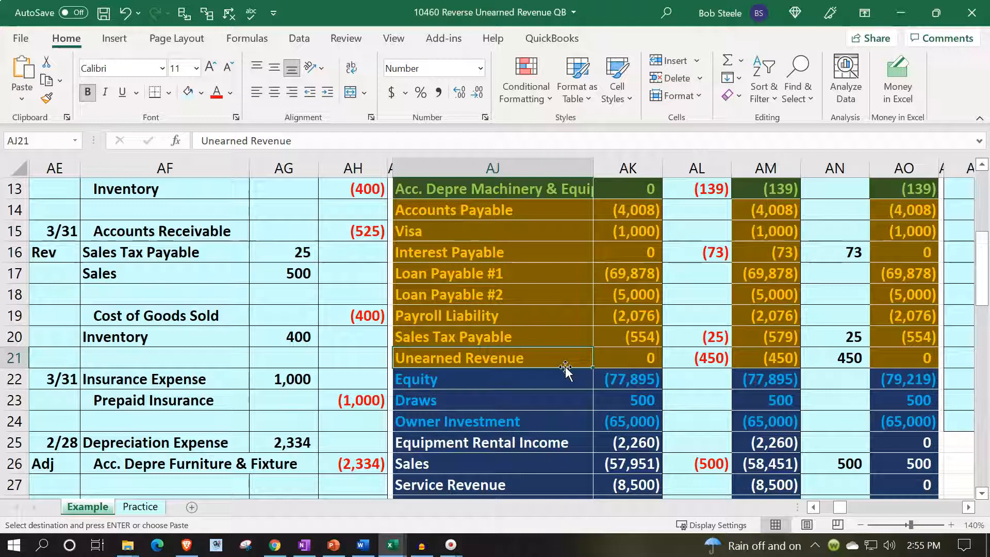
Compare the adjusted Unearned Revenue and Accounts Receivable balances with the 2/28 adjusting and 3/1 reversing journal entries on the Example sheet.
{"action": "left_click", "coordinate": [541, 358]}
{"action": "left_click_drag", "start_coordinate": [541, 358], "coordinate": [733, 356]}
{"action": "key", "text": "ctrl+v"}
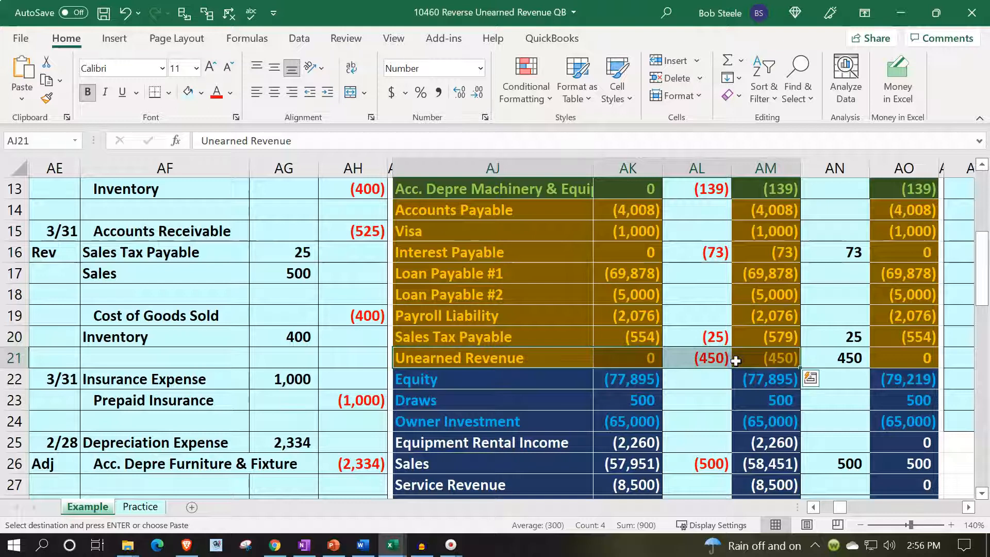
{"action": "scroll", "coordinate": [736, 360], "scroll_direction": "up", "scroll_amount": 4}
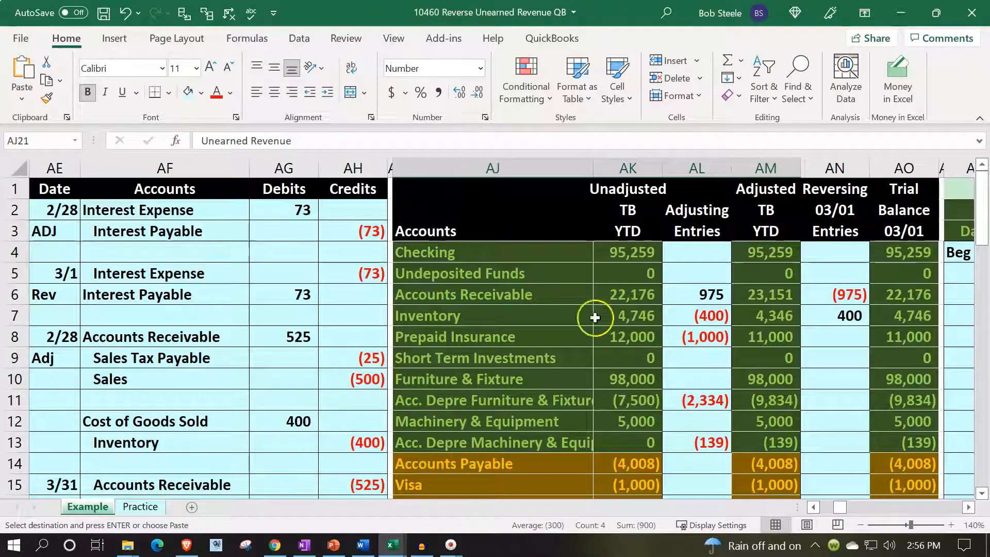
{"action": "left_click", "coordinate": [546, 294]}
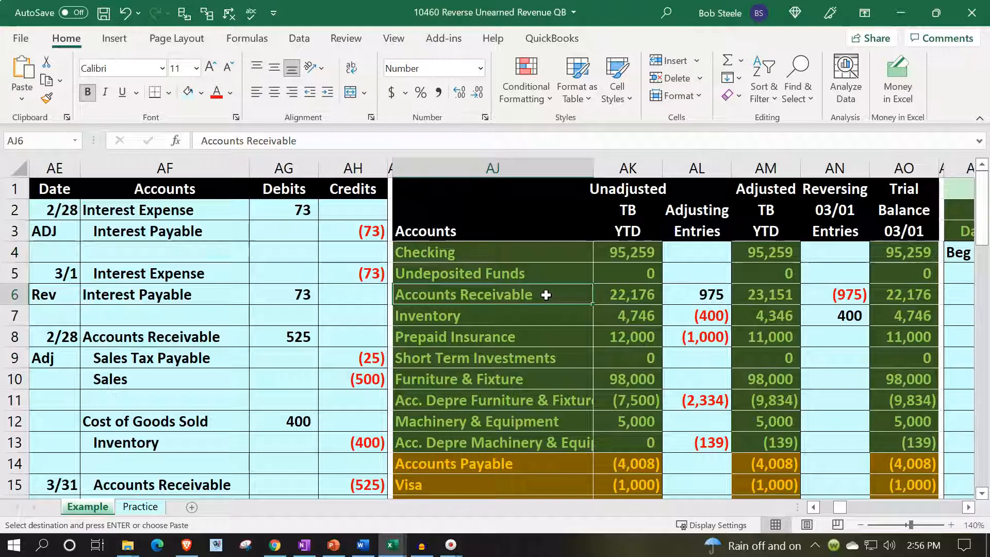
{"action": "scroll", "coordinate": [546, 295], "scroll_direction": "down", "scroll_amount": 3}
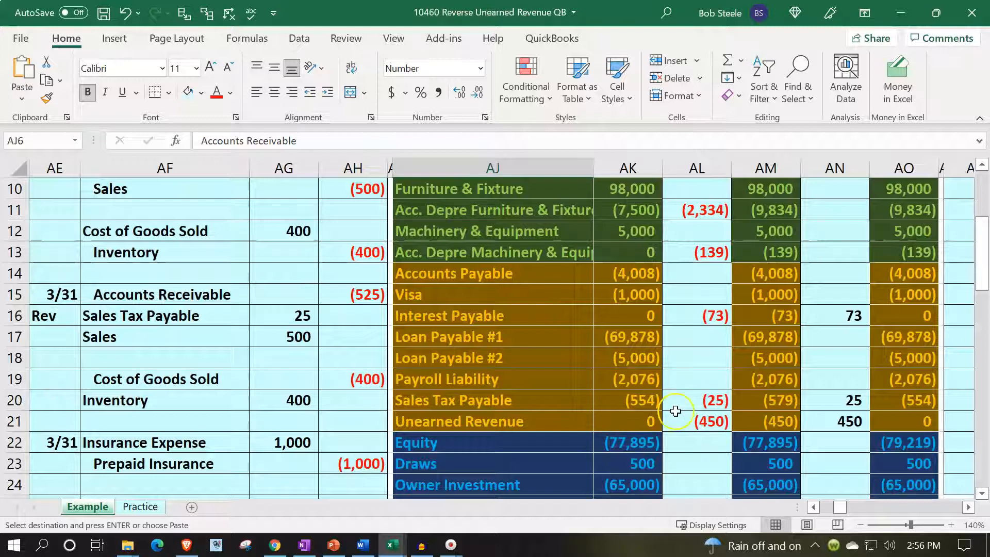
{"action": "left_click", "coordinate": [784, 419]}
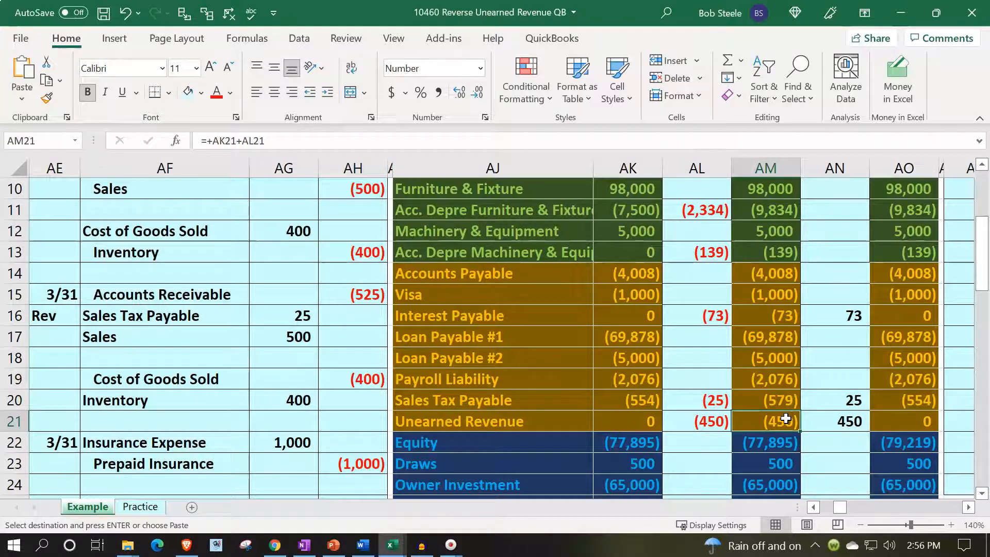
{"action": "scroll", "coordinate": [785, 419], "scroll_direction": "up", "scroll_amount": 3}
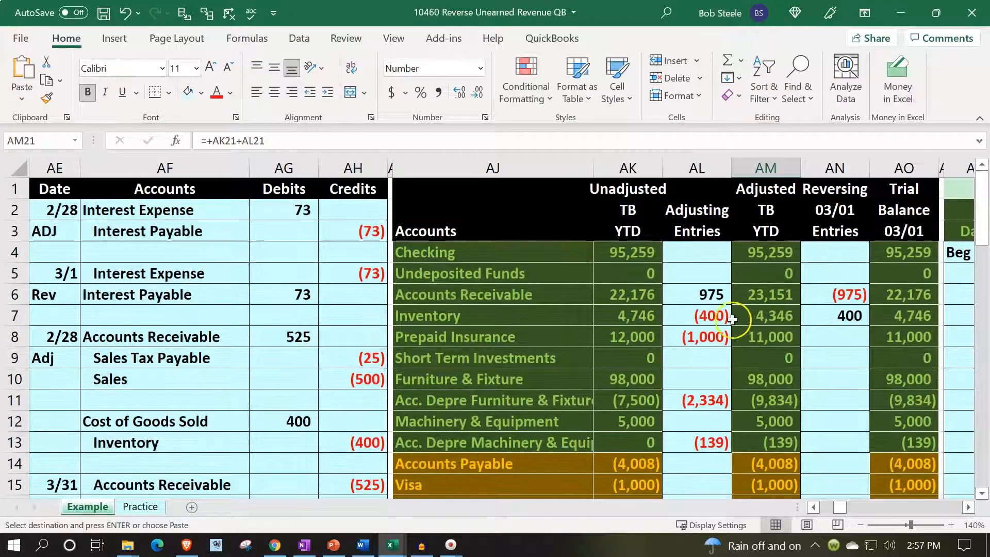
{"action": "scroll", "coordinate": [729, 314], "scroll_direction": "down", "scroll_amount": 3}
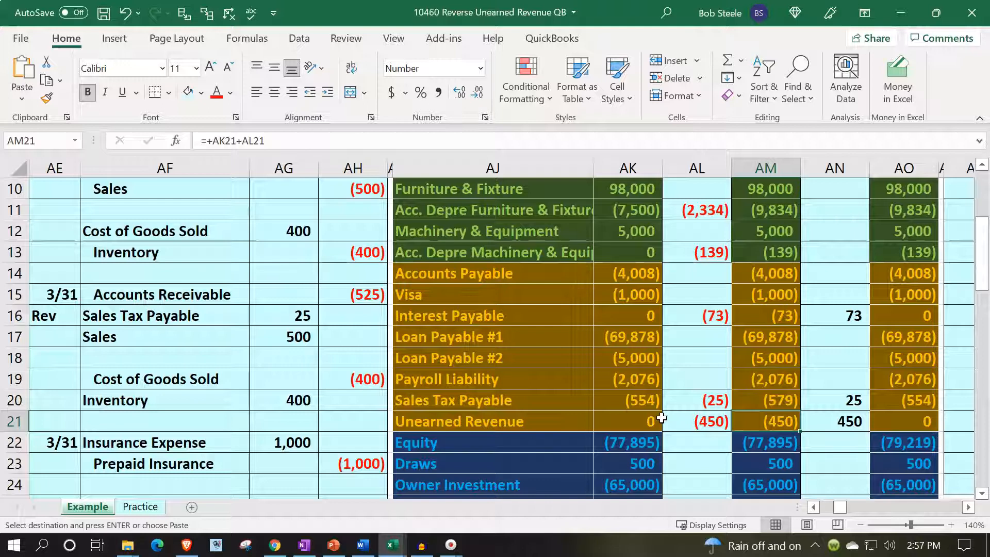
{"action": "scroll", "coordinate": [662, 418], "scroll_direction": "down", "scroll_amount": 2}
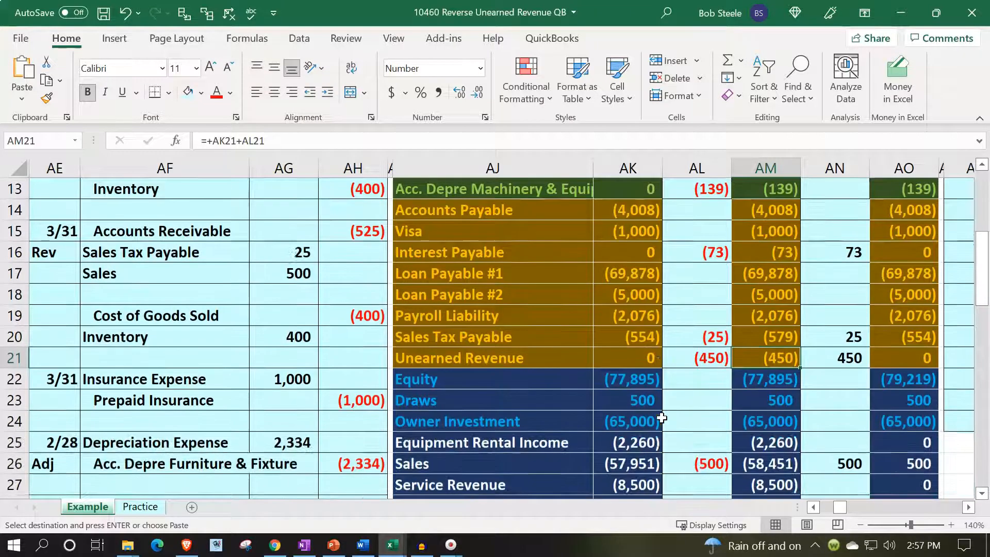
{"action": "scroll", "coordinate": [661, 417], "scroll_direction": "down", "scroll_amount": 2}
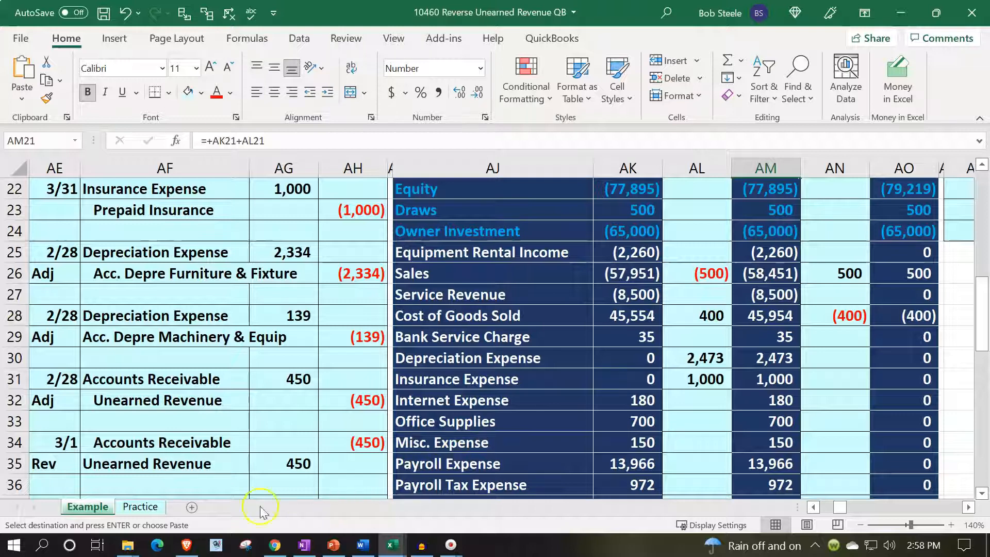
Return to the Practice sheet and check the adjusted balance of Unearned Revenue in the trial balance.
{"action": "left_click", "coordinate": [151, 508]}
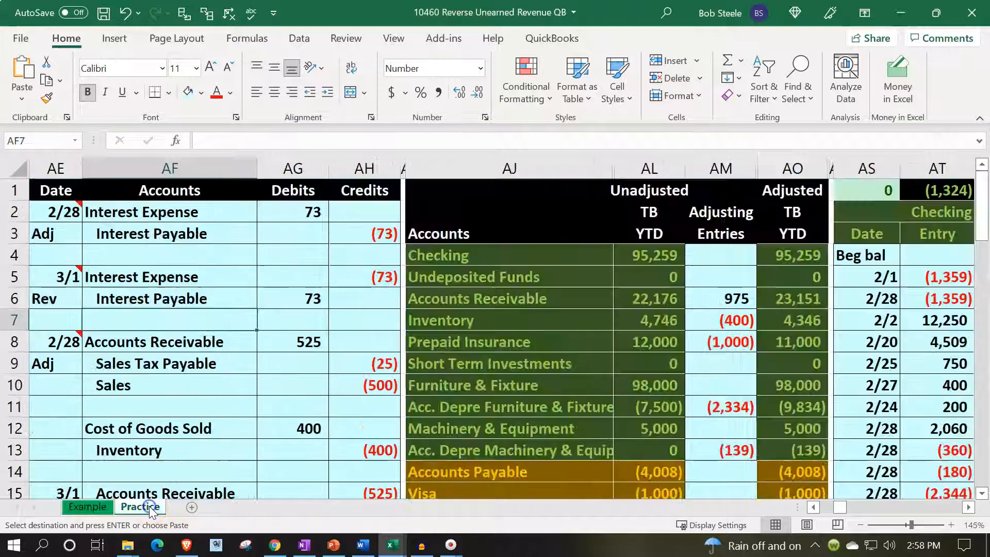
{"action": "scroll", "coordinate": [288, 396], "scroll_direction": "down", "scroll_amount": 3}
{"action": "scroll", "coordinate": [289, 400], "scroll_direction": "down", "scroll_amount": 1}
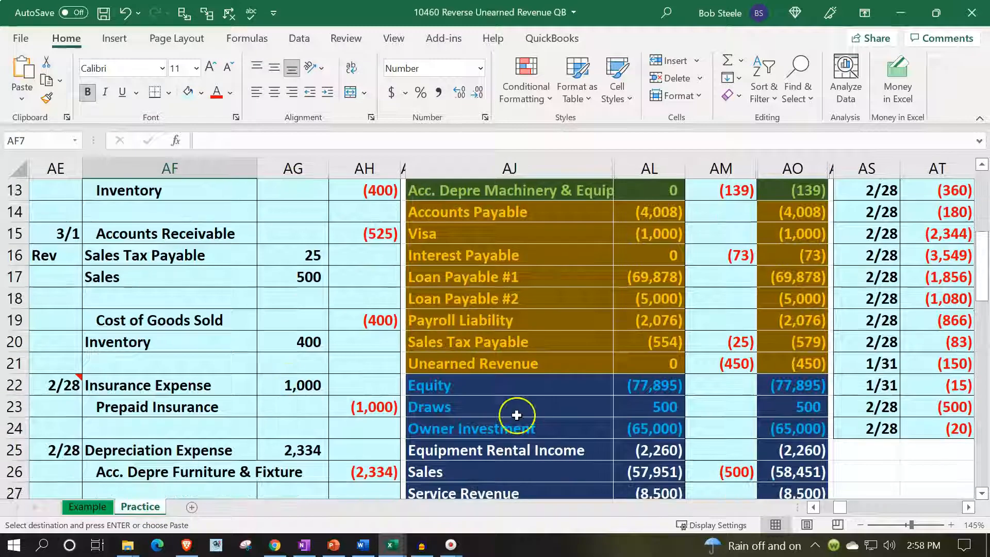
{"action": "left_click", "coordinate": [769, 370]}
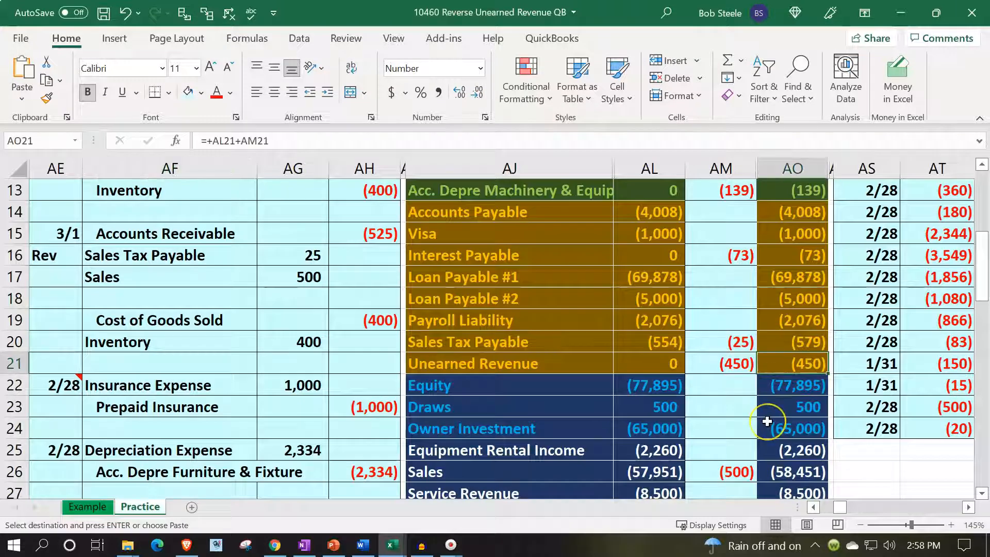
{"action": "scroll", "coordinate": [769, 420], "scroll_direction": "up", "scroll_amount": 4}
{"action": "left_click", "coordinate": [767, 357]}
{"action": "left_click", "coordinate": [791, 254]}
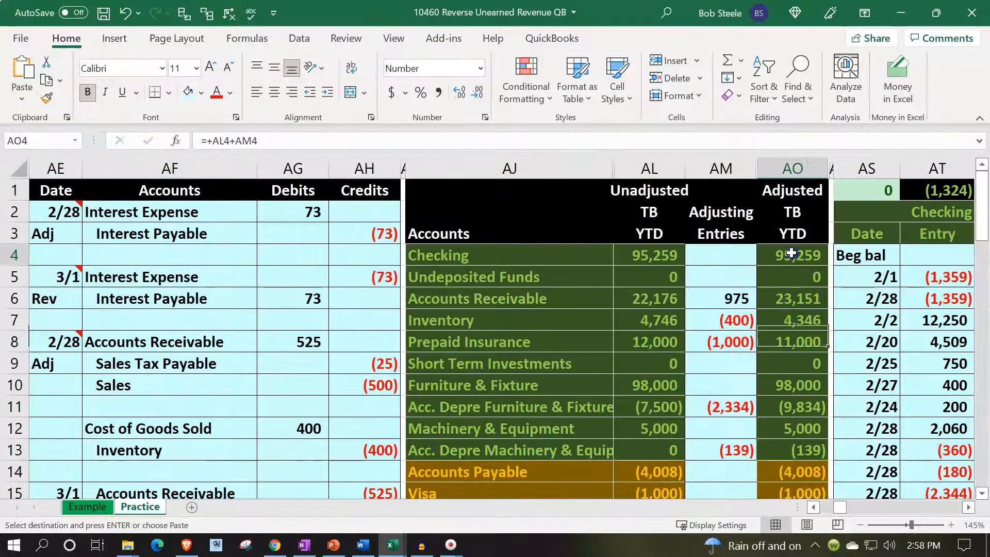
{"action": "type", "text": "000000"}
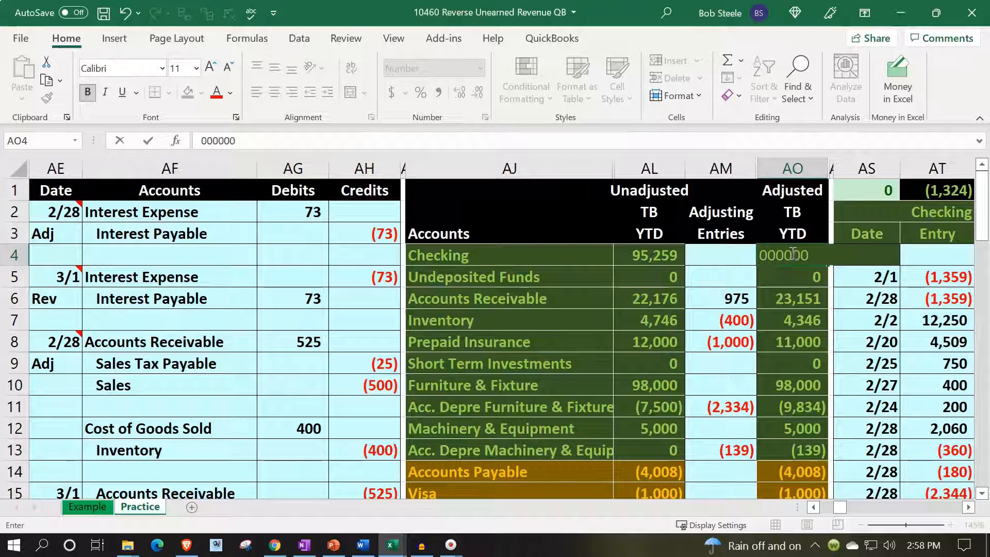
{"action": "key", "text": "Escape"}
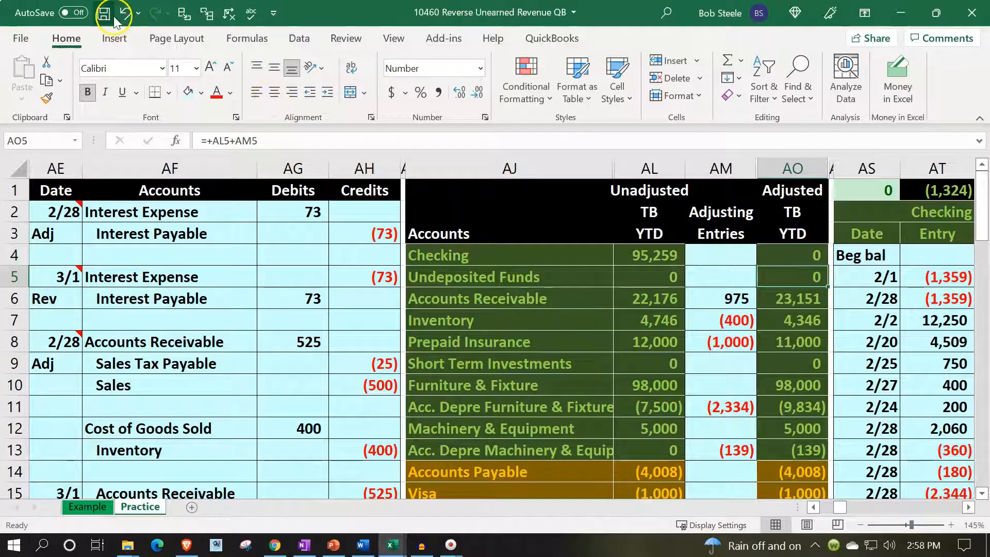
Go to the AR Subsidiary Ledger on the Practice sheet and inspect the 2/25 entry in the Eric Music account.
{"action": "key", "text": "Right"}
{"action": "key", "text": "Right"}
{"action": "key", "text": "Right"}
{"action": "key", "text": "Right"}
{"action": "key", "text": "Right"}
{"action": "key", "text": "Right"}
{"action": "key", "text": "Right"}
{"action": "key", "text": "Right"}
{"action": "key", "text": "Right"}
{"action": "key", "text": "Right"}
{"action": "key", "text": "Right"}
{"action": "key", "text": "Right"}
{"action": "key", "text": "Right"}
{"action": "key", "text": "Right"}
{"action": "key", "text": "Right"}
{"action": "key", "text": "Right"}
{"action": "key", "text": "Right"}
{"action": "key", "text": "Right"}
{"action": "key", "text": "Right"}
{"action": "key", "text": "Right"}
{"action": "key", "text": "Right"}
{"action": "key", "text": "Right"}
{"action": "key", "text": "Right"}
{"action": "key", "text": "Right"}
{"action": "key", "text": "Right"}
{"action": "key", "text": "Right"}
{"action": "key", "text": "Right"}
{"action": "key", "text": "Right"}
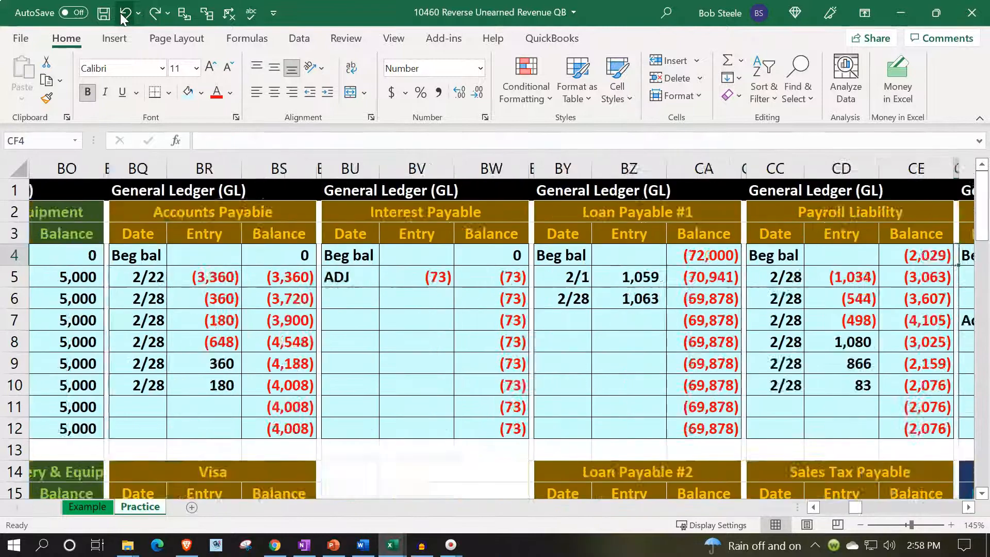
{"action": "key", "text": "Right"}
{"action": "key", "text": "Right"}
{"action": "key", "text": "Right"}
{"action": "key", "text": "Right"}
{"action": "key", "text": "Right"}
{"action": "key", "text": "Right"}
{"action": "key", "text": "Right"}
{"action": "key", "text": "Right"}
{"action": "key", "text": "Right"}
{"action": "key", "text": "Right"}
{"action": "key", "text": "Right"}
{"action": "key", "text": "Right"}
{"action": "key", "text": "Right"}
{"action": "key", "text": "Right"}
{"action": "key", "text": "Right"}
{"action": "key", "text": "Right"}
{"action": "key", "text": "Right"}
{"action": "key", "text": "Right"}
{"action": "key", "text": "Right"}
{"action": "key", "text": "Right"}
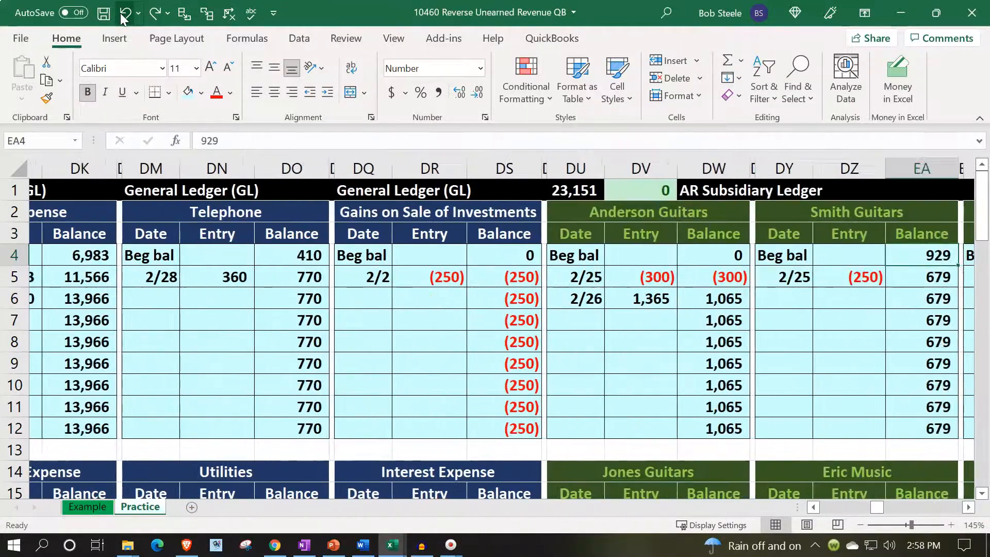
{"action": "key", "text": "Right"}
{"action": "key", "text": "Right"}
{"action": "key", "text": "Right"}
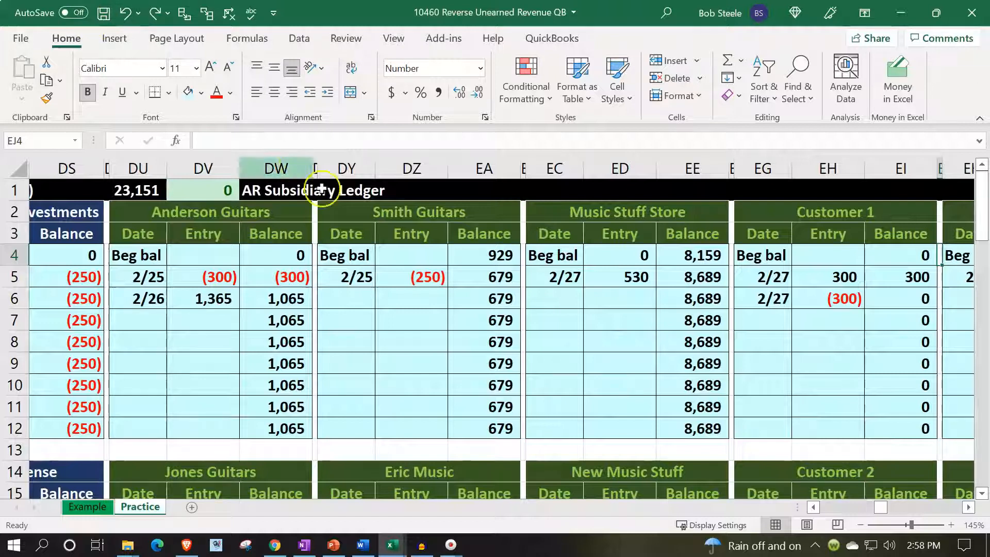
{"action": "left_click", "coordinate": [346, 234]}
{"action": "scroll", "coordinate": [371, 361], "scroll_direction": "down", "scroll_amount": 3}
{"action": "left_click", "coordinate": [410, 351]}
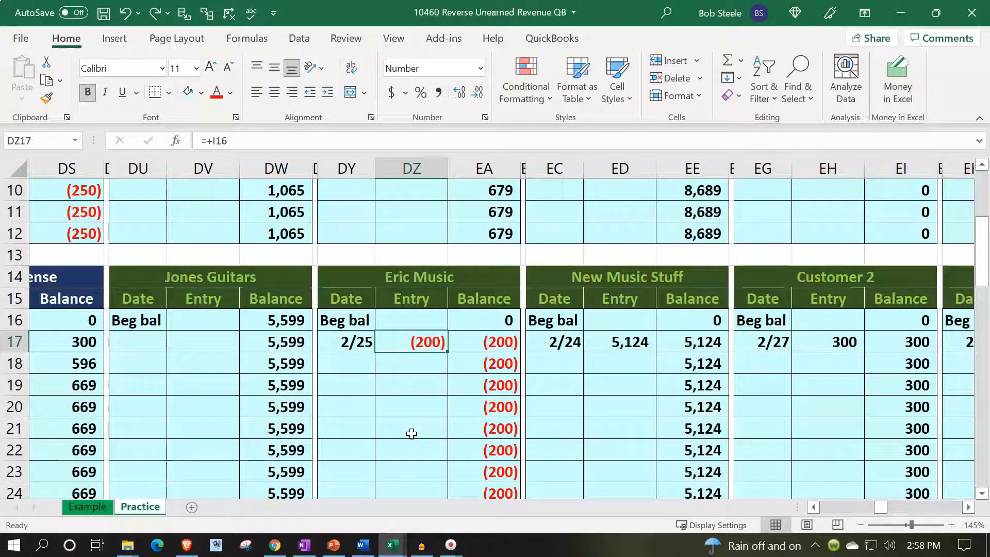
Review the 2/25 credit entries of Smith Guitars and Eric Music in the AR Subsidiary Ledger.
{"action": "scroll", "coordinate": [412, 434], "scroll_direction": "up", "scroll_amount": 3}
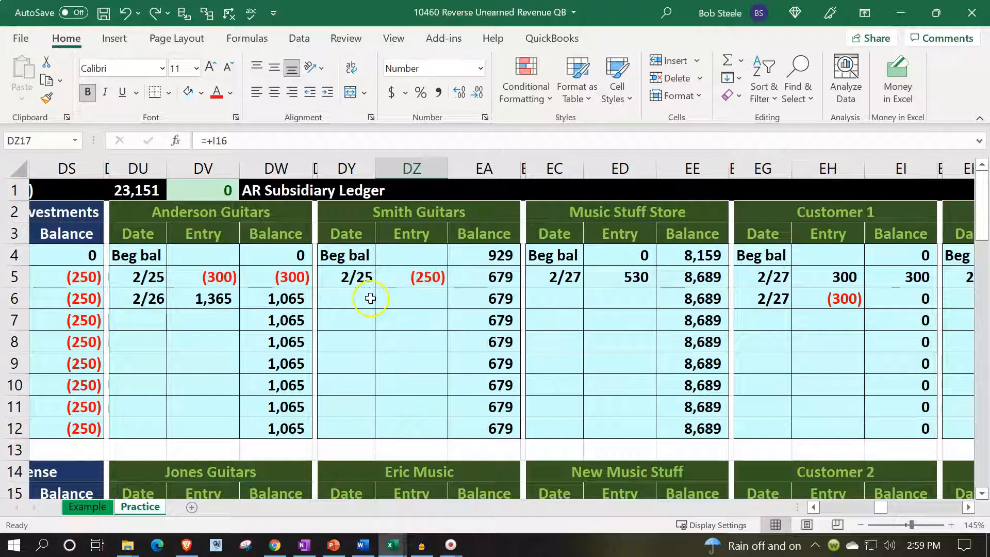
{"action": "left_click_drag", "start_coordinate": [355, 277], "coordinate": [384, 274]}
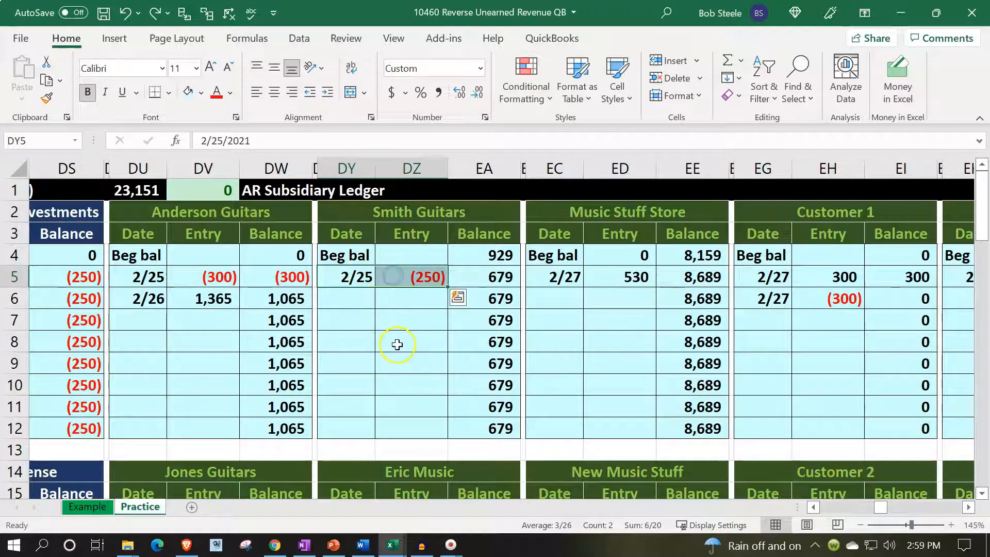
{"action": "scroll", "coordinate": [395, 342], "scroll_direction": "down", "scroll_amount": 1}
{"action": "left_click_drag", "start_coordinate": [368, 468], "coordinate": [390, 467]}
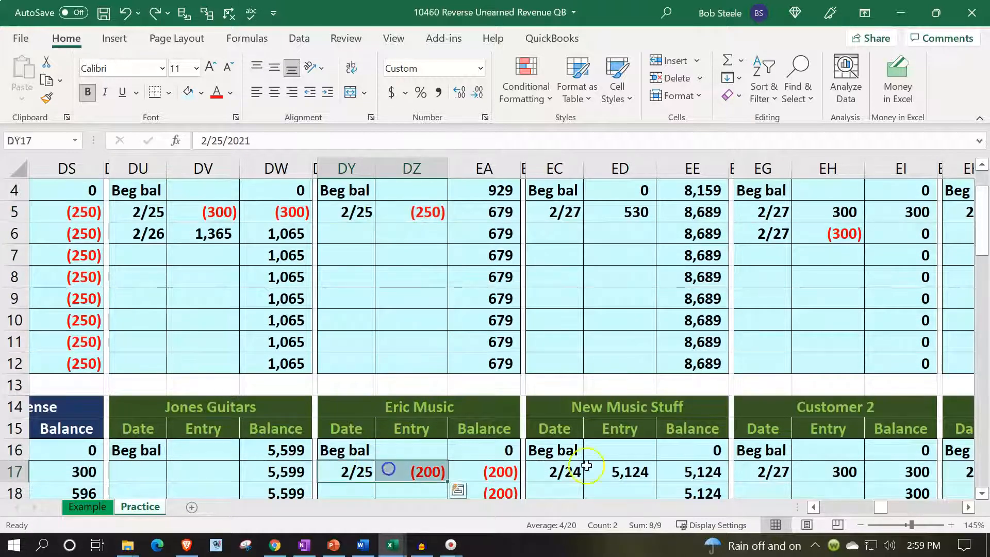
Examine the two adjusting entries in the Adj Customer account of the AR Subsidiary Ledger.
{"action": "left_click", "coordinate": [598, 464]}
{"action": "key", "text": "Down"}
{"action": "key", "text": "Down"}
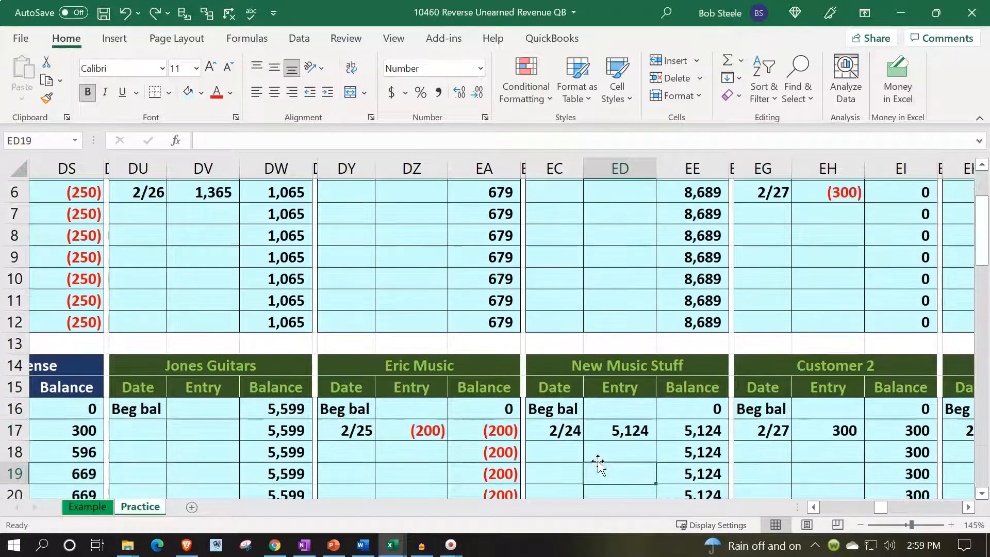
{"action": "key", "text": "Right"}
{"action": "key", "text": "Right"}
{"action": "key", "text": "Right"}
{"action": "key", "text": "Right"}
{"action": "key", "text": "Right"}
{"action": "key", "text": "Right"}
{"action": "key", "text": "Right"}
{"action": "key", "text": "Right"}
{"action": "key", "text": "Right"}
{"action": "key", "text": "Right"}
{"action": "key", "text": "Right"}
{"action": "key", "text": "Right"}
{"action": "key", "text": "Right"}
{"action": "key", "text": "Right"}
{"action": "key", "text": "Right"}
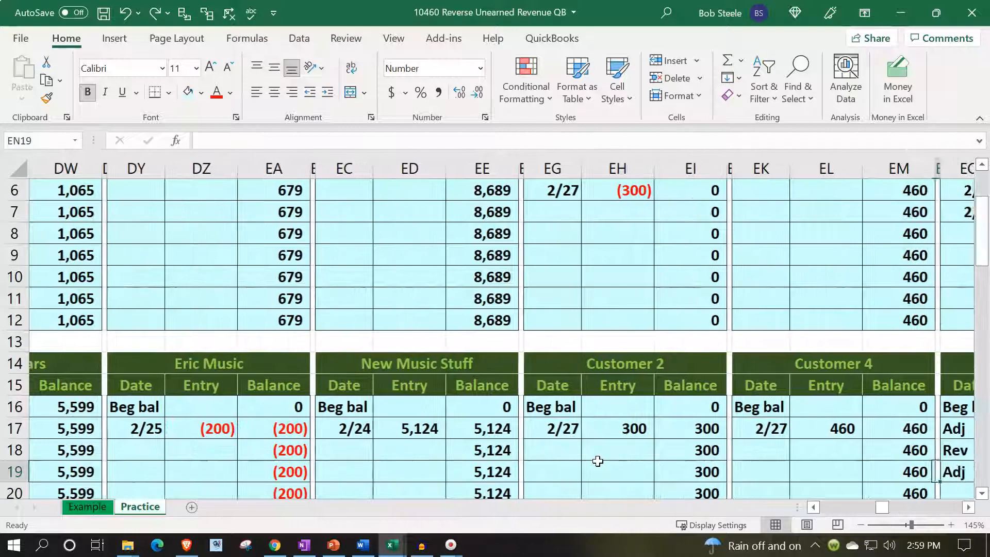
{"action": "key", "text": "Right"}
{"action": "key", "text": "Right"}
{"action": "key", "text": "Right"}
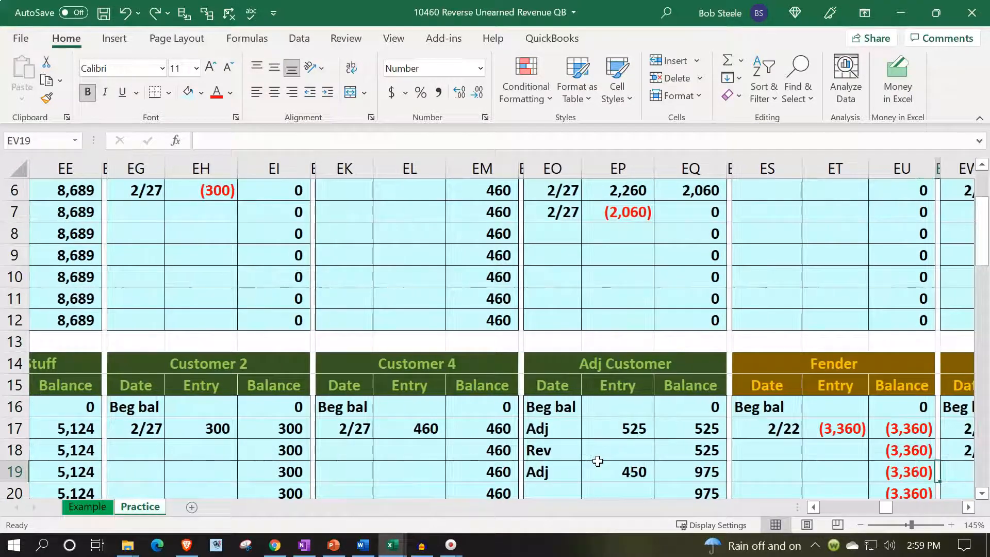
{"action": "scroll", "coordinate": [598, 460], "scroll_direction": "down", "scroll_amount": 1}
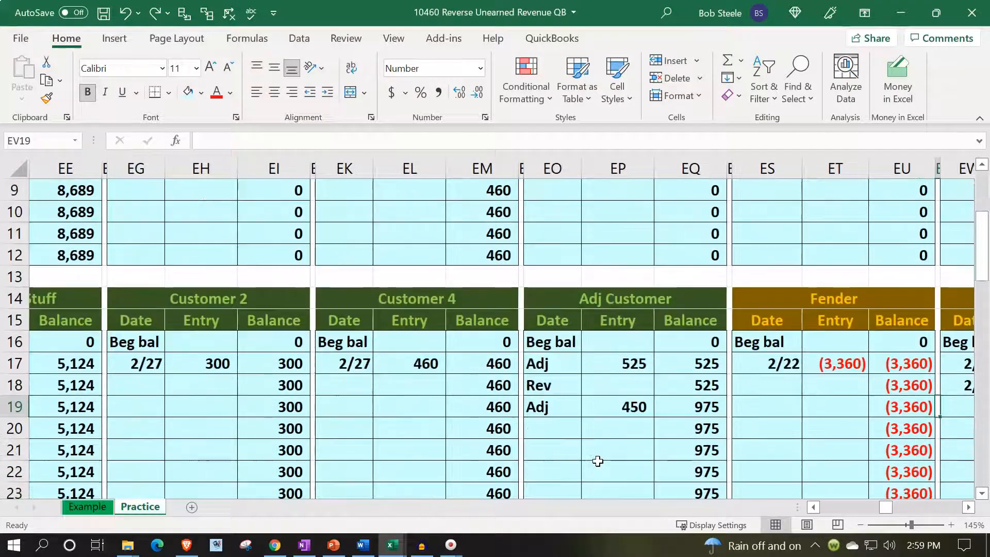
{"action": "left_click", "coordinate": [614, 361]}
{"action": "left_click", "coordinate": [612, 406]}
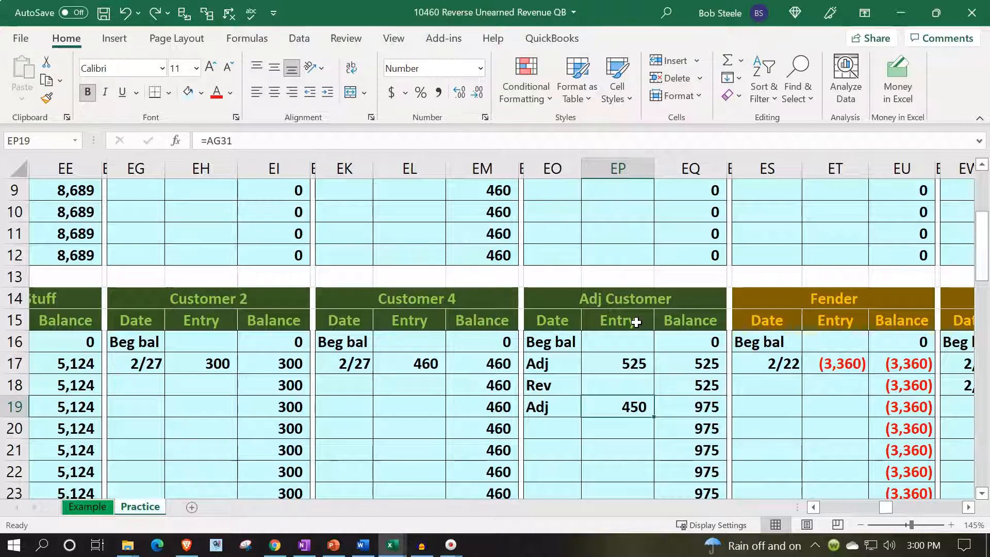
Date a new reversing entry 3/1 in the journal, one blank row below the 2/28 Unearned Revenue adjustment, in AE34.
{"action": "key", "text": "Up"}
{"action": "key", "text": "Up"}
{"action": "key", "text": "Up"}
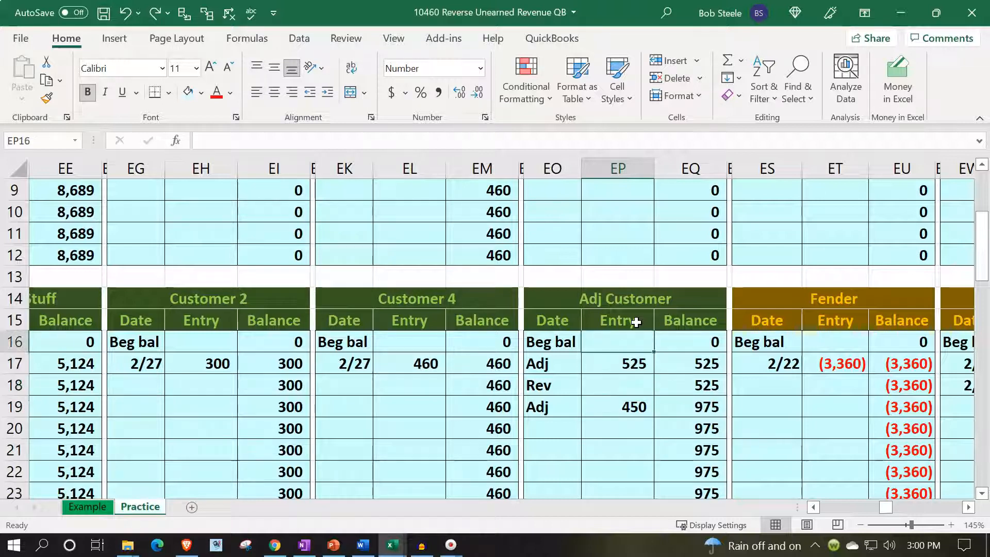
{"action": "key", "text": "Left"}
{"action": "key", "text": "Left"}
{"action": "key", "text": "Left"}
{"action": "key", "text": "Left"}
{"action": "key", "text": "Left"}
{"action": "key", "text": "Left"}
{"action": "key", "text": "Left"}
{"action": "key", "text": "Left"}
{"action": "key", "text": "Left"}
{"action": "key", "text": "Left"}
{"action": "key", "text": "Left"}
{"action": "key", "text": "Left"}
{"action": "key", "text": "Left"}
{"action": "key", "text": "Left"}
{"action": "key", "text": "Left"}
{"action": "key", "text": "Left"}
{"action": "key", "text": "Left"}
{"action": "key", "text": "Left"}
{"action": "key", "text": "Left"}
{"action": "key", "text": "Left"}
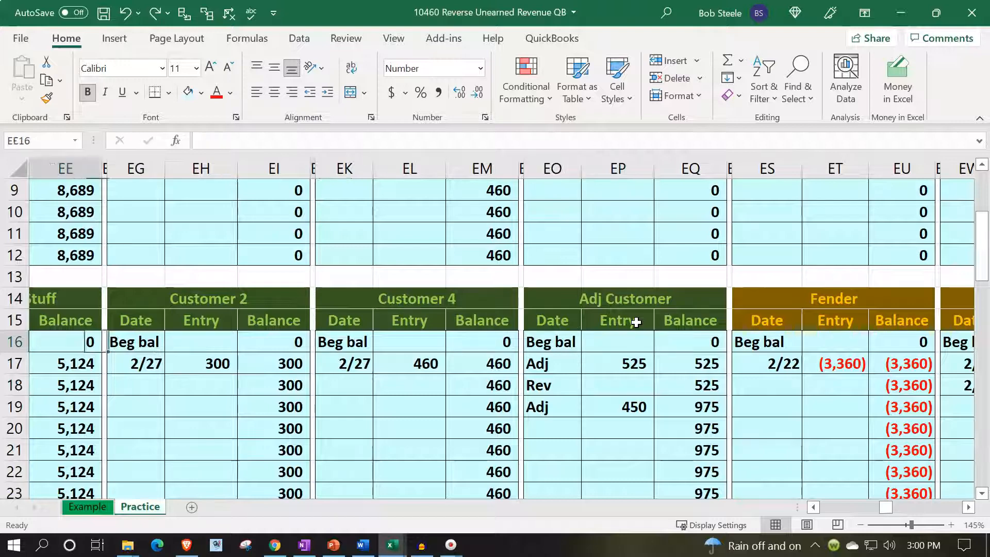
{"action": "key", "text": "Left"}
{"action": "key", "text": "Left"}
{"action": "key", "text": "Left"}
{"action": "key", "text": "Left"}
{"action": "key", "text": "Left"}
{"action": "key", "text": "Left"}
{"action": "key", "text": "Left"}
{"action": "key", "text": "Left"}
{"action": "key", "text": "Left"}
{"action": "key", "text": "Left"}
{"action": "key", "text": "Left"}
{"action": "key", "text": "Left"}
{"action": "key", "text": "Left"}
{"action": "key", "text": "Left"}
{"action": "key", "text": "Left"}
{"action": "key", "text": "Left"}
{"action": "key", "text": "Left"}
{"action": "key", "text": "Left"}
{"action": "key", "text": "Left"}
{"action": "key", "text": "Left"}
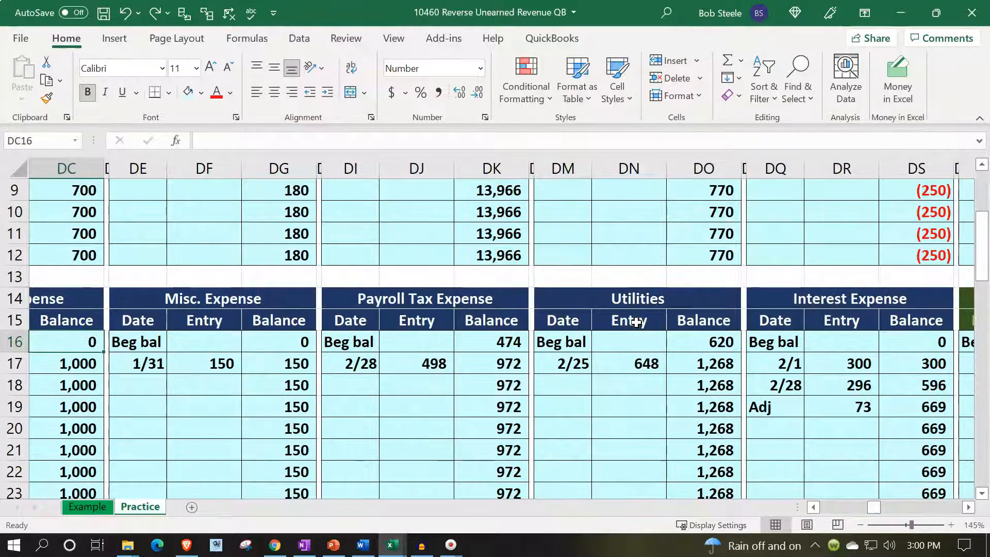
{"action": "key", "text": "Left"}
{"action": "key", "text": "Left"}
{"action": "key", "text": "Left"}
{"action": "key", "text": "Left"}
{"action": "key", "text": "Left"}
{"action": "key", "text": "Left"}
{"action": "key", "text": "Left"}
{"action": "key", "text": "Left"}
{"action": "key", "text": "Left"}
{"action": "key", "text": "Left"}
{"action": "key", "text": "Left"}
{"action": "key", "text": "Left"}
{"action": "key", "text": "Left"}
{"action": "key", "text": "Left"}
{"action": "key", "text": "Left"}
{"action": "key", "text": "Left"}
{"action": "key", "text": "Left"}
{"action": "key", "text": "Left"}
{"action": "key", "text": "Left"}
{"action": "key", "text": "Left"}
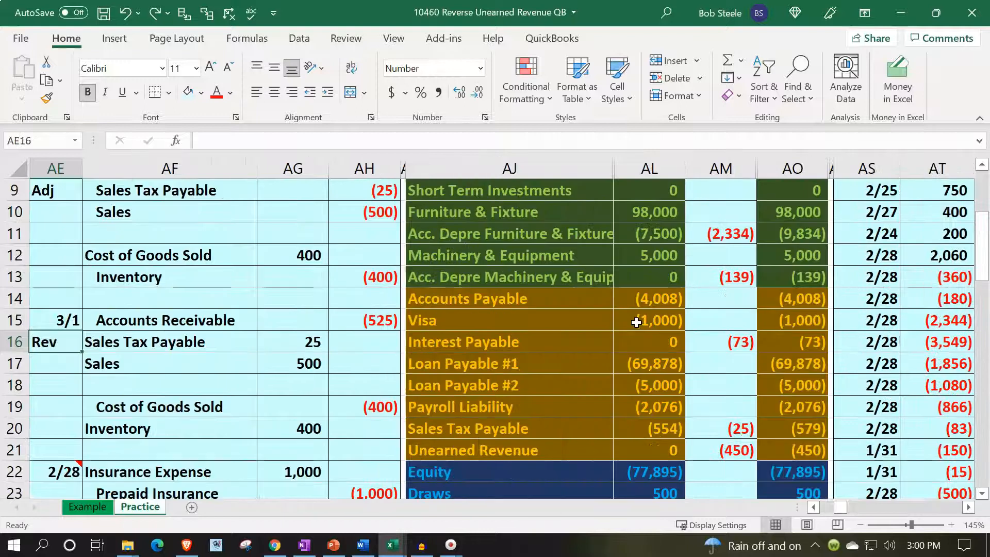
{"action": "key", "text": "Down"}
{"action": "key", "text": "Down"}
{"action": "key", "text": "Down"}
{"action": "key", "text": "Down"}
{"action": "key", "text": "Down"}
{"action": "key", "text": "Down"}
{"action": "key", "text": "Down"}
{"action": "key", "text": "Down"}
{"action": "key", "text": "Down"}
{"action": "key", "text": "Down"}
{"action": "key", "text": "Down"}
{"action": "key", "text": "Down"}
{"action": "key", "text": "Down"}
{"action": "key", "text": "Down"}
{"action": "key", "text": "Down"}
{"action": "key", "text": "Down"}
{"action": "key", "text": "Down"}
{"action": "key", "text": "Down"}
{"action": "key", "text": "Down"}
{"action": "key", "text": "Down"}
{"action": "key", "text": "Down"}
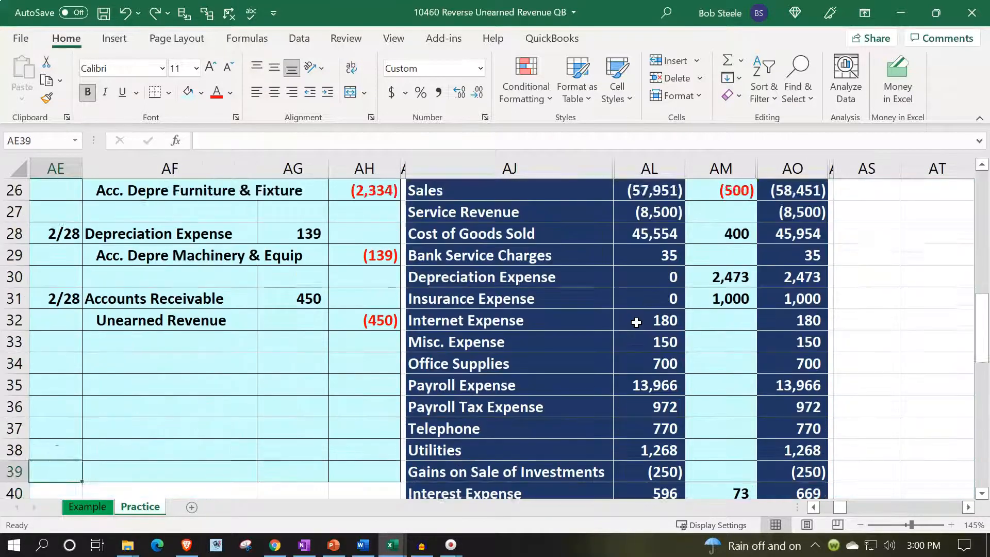
{"action": "key", "text": "Up"}
{"action": "key", "text": "Up"}
{"action": "key", "text": "Up"}
{"action": "key", "text": "Up"}
{"action": "key", "text": "Up"}
{"action": "key", "text": "Up"}
{"action": "type", "text": "3/1"}
{"action": "key", "text": "Return"}
Fill in the 3/1 entry's account names by linking AF34 to Accounts Receivable in AF31 and AF35 to Unearned Revenue in AF32.
{"action": "key", "text": "Up"}
{"action": "key", "text": "Right"}
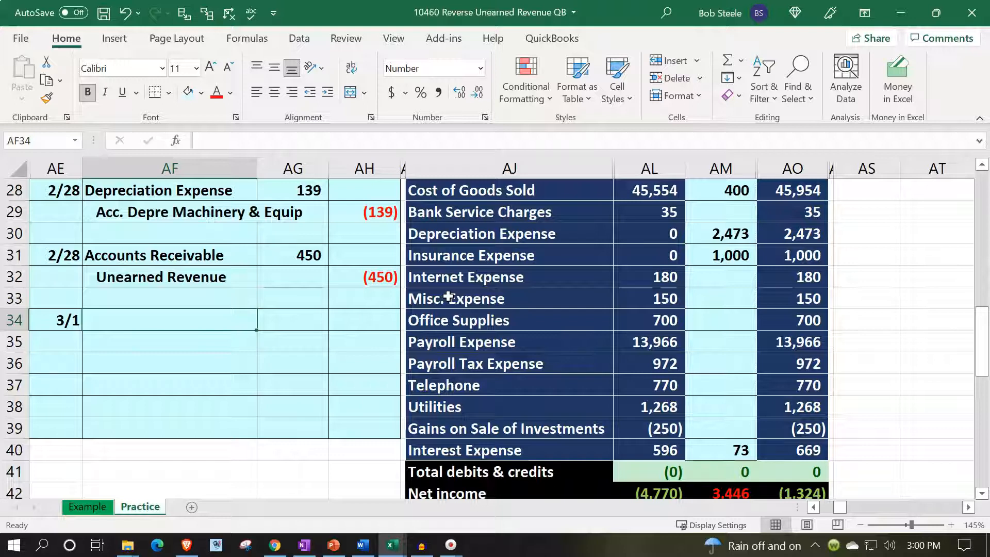
{"action": "type", "text": "="}
{"action": "key", "text": "Up"}
{"action": "key", "text": "Up"}
{"action": "key", "text": "Up"}
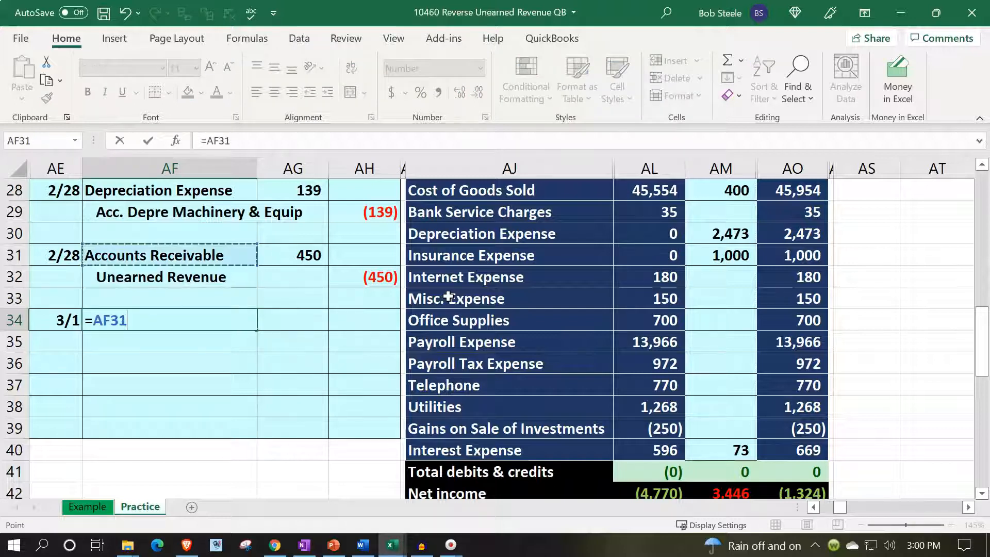
{"action": "key", "text": "Return"}
{"action": "type", "text": "="}
{"action": "key", "text": "Up"}
{"action": "key", "text": "Up"}
{"action": "key", "text": "Up"}
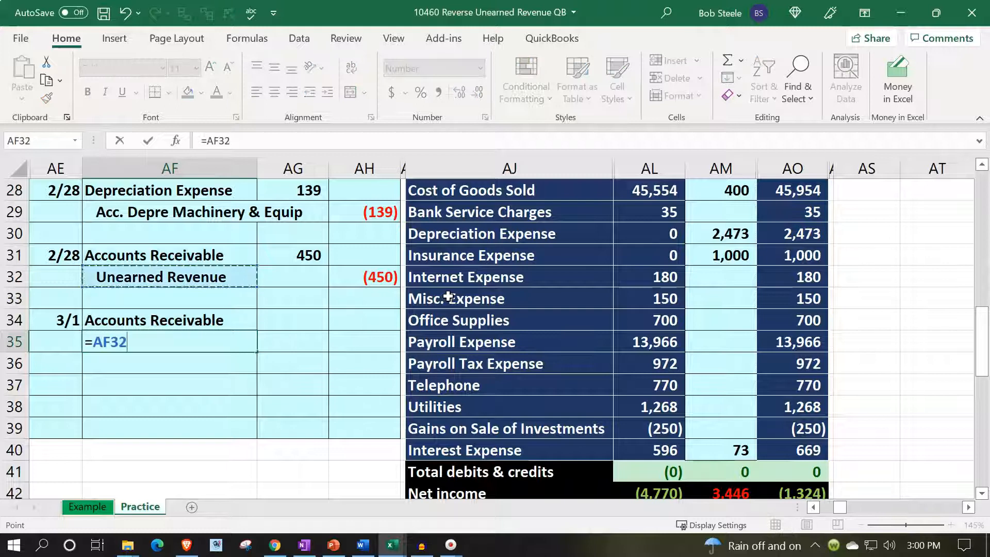
{"action": "key", "text": "Return"}
Indent the Accounts Receivable line of the 3/1 entry as the credit account.
{"action": "key", "text": "Up"}
{"action": "key", "text": "Up"}
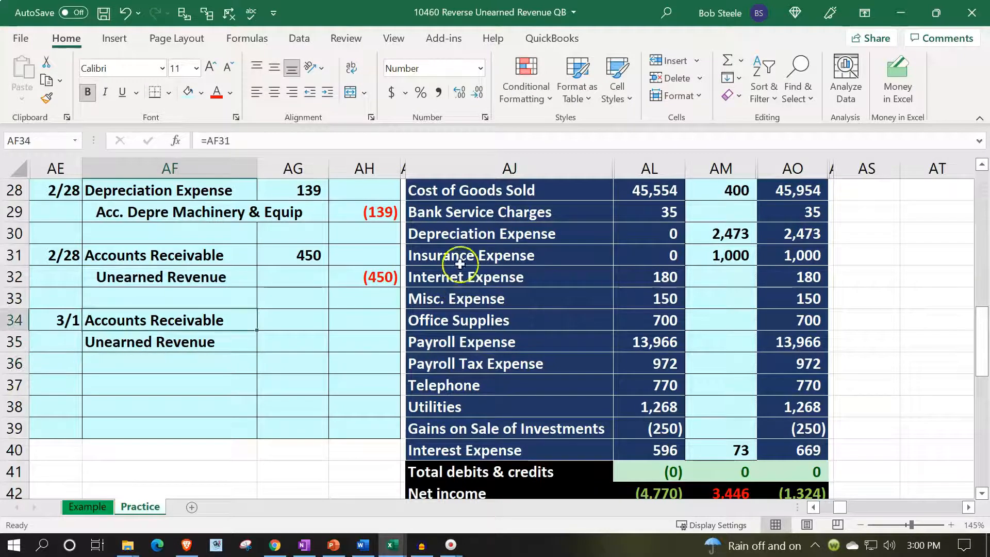
{"action": "left_click", "coordinate": [332, 97]}
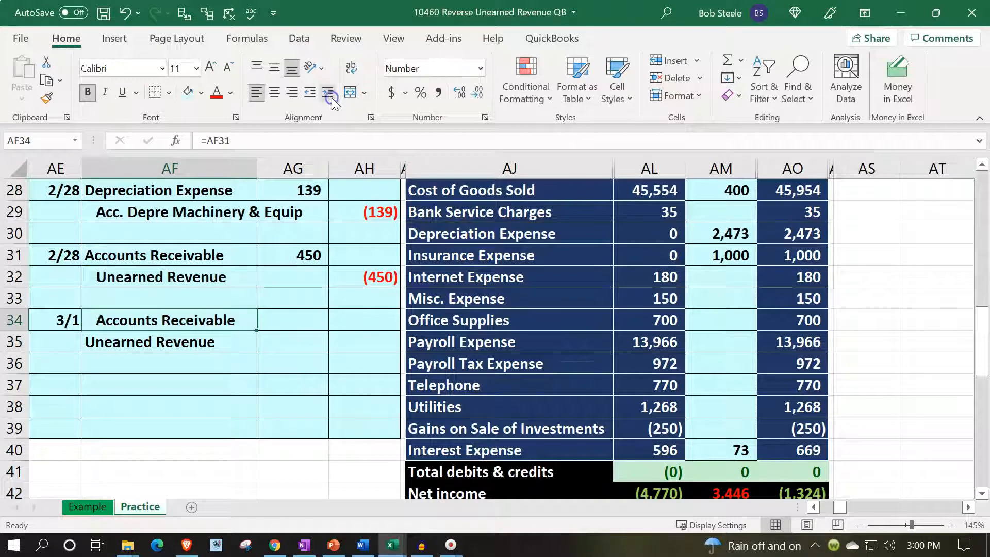
Credit Accounts Receivable in AH34 with the formula -AG31, reversing the 450 debit of the 2/28 entry.
{"action": "key", "text": "Right"}
{"action": "key", "text": "Right"}
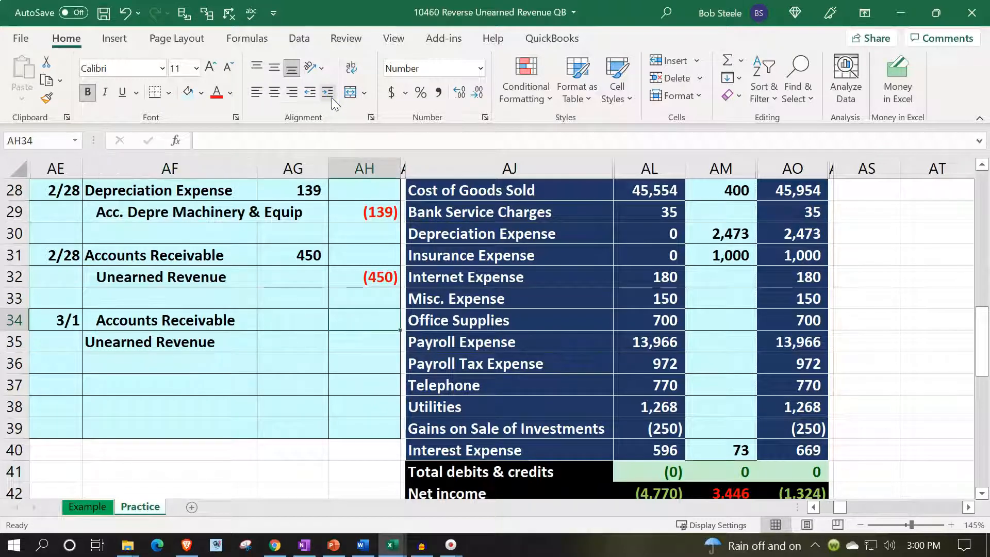
{"action": "type", "text": "-"}
{"action": "key", "text": "Left"}
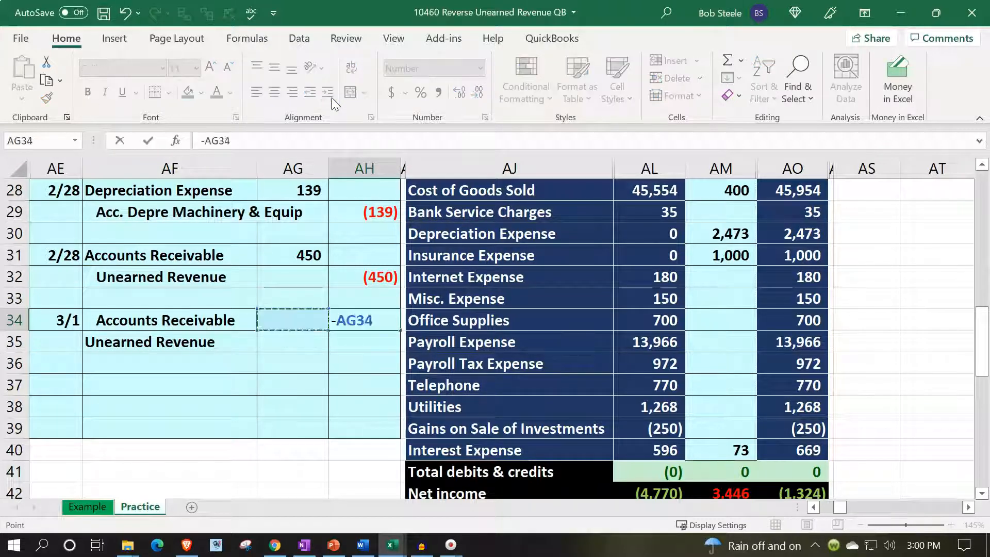
{"action": "key", "text": "Up"}
{"action": "key", "text": "Up"}
{"action": "key", "text": "Up"}
{"action": "key", "text": "Return"}
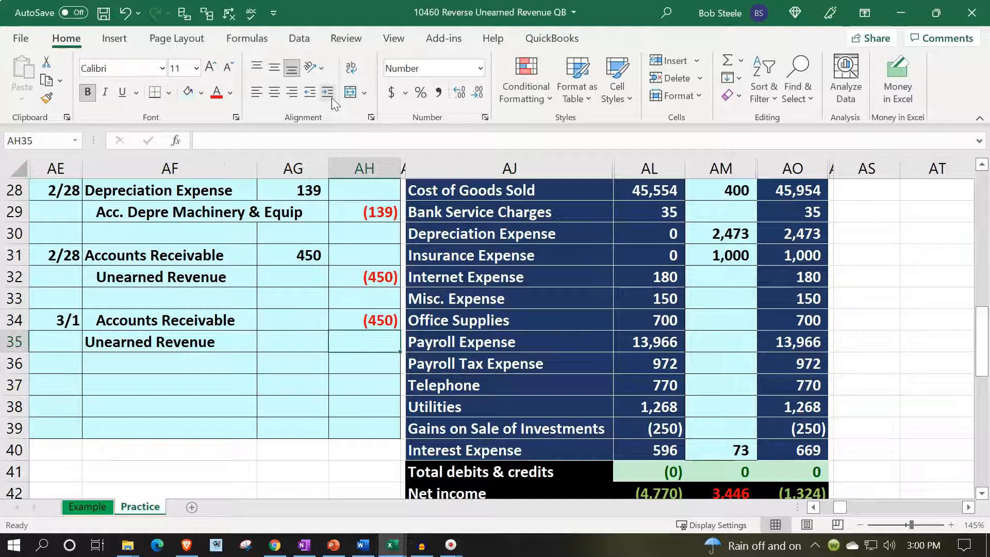
Debit Unearned Revenue in AG35 with the formula -AH32, reversing the 2/28 credit.
{"action": "key", "text": "Left"}
{"action": "type", "text": "-"}
{"action": "key", "text": "Up"}
{"action": "key", "text": "Up"}
{"action": "key", "text": "Up"}
{"action": "key", "text": "Right"}
{"action": "key", "text": "Return"}
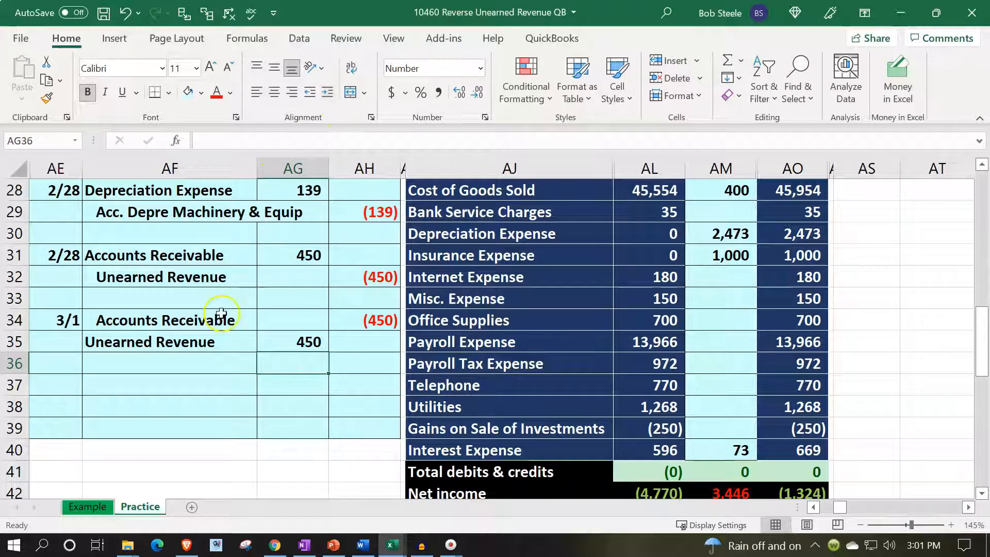
Unhide the columns between AO and AS to show the 3/01 reversing entries and trial balance.
{"action": "left_click_drag", "start_coordinate": [212, 321], "coordinate": [365, 313]}
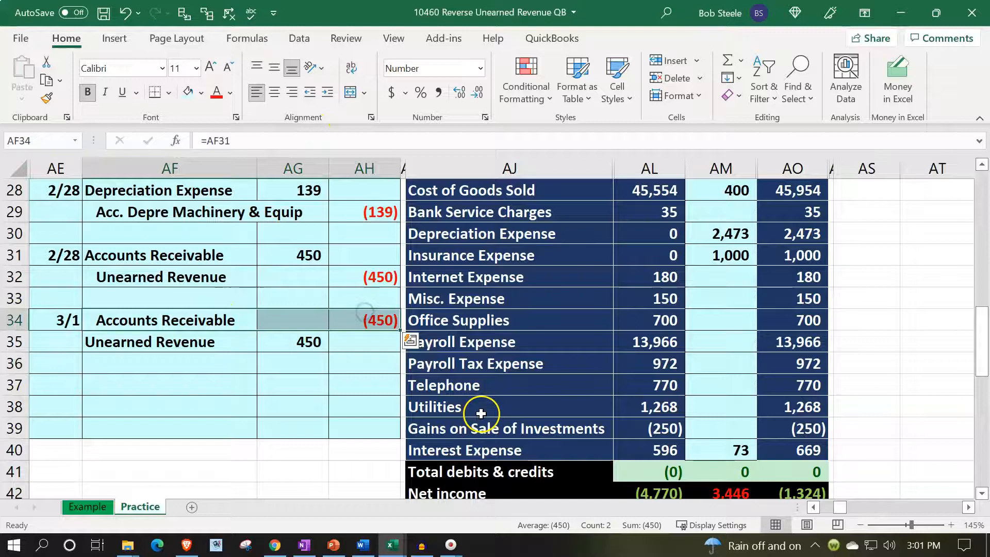
{"action": "scroll", "coordinate": [481, 409], "scroll_direction": "up", "scroll_amount": 7}
{"action": "scroll", "coordinate": [481, 409], "scroll_direction": "up", "scroll_amount": 2}
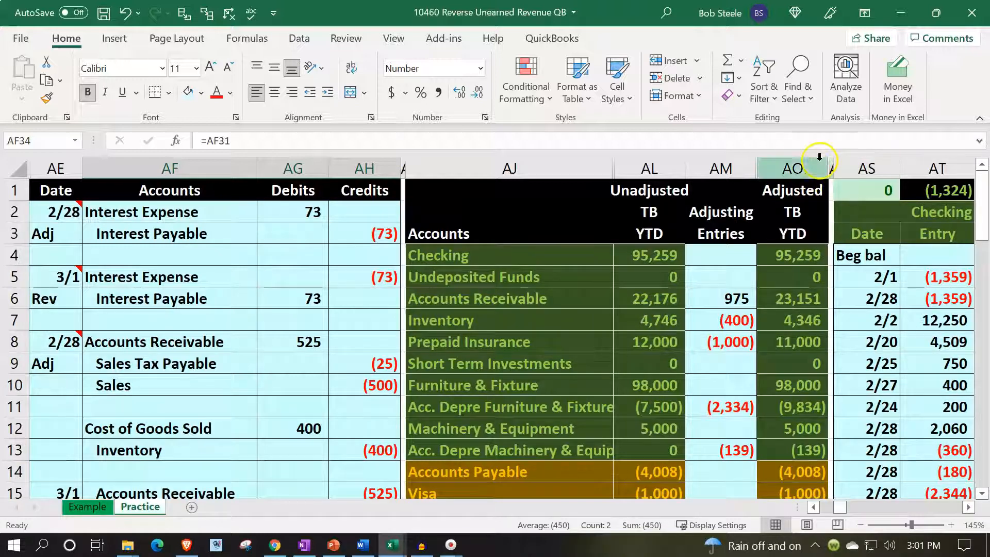
{"action": "left_click_drag", "start_coordinate": [803, 166], "coordinate": [839, 168]}
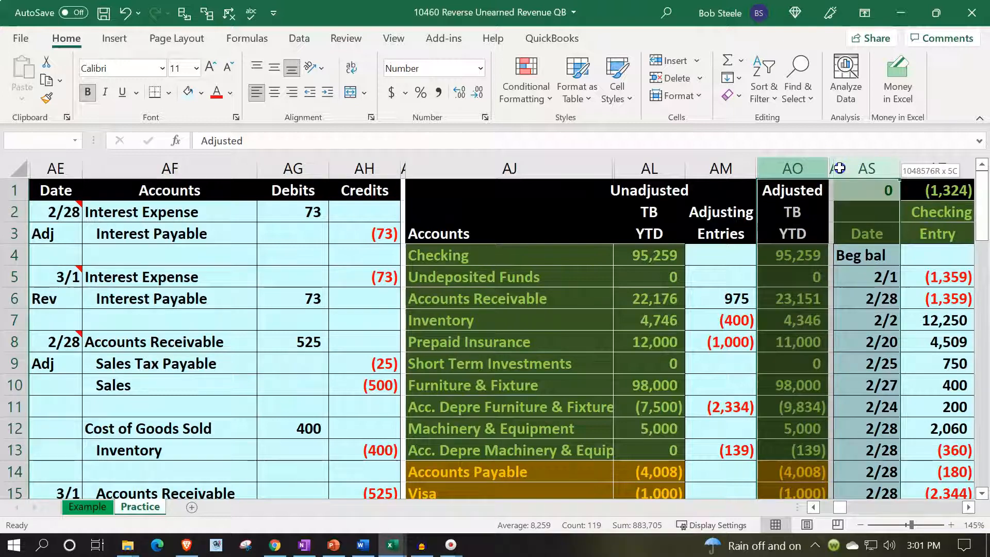
{"action": "right_click", "coordinate": [840, 242]}
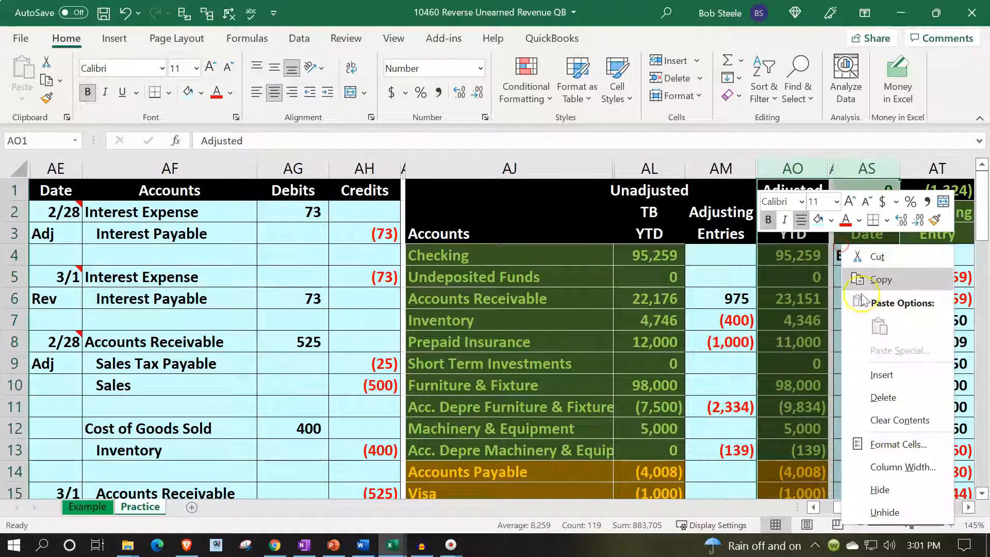
{"action": "left_click", "coordinate": [886, 511]}
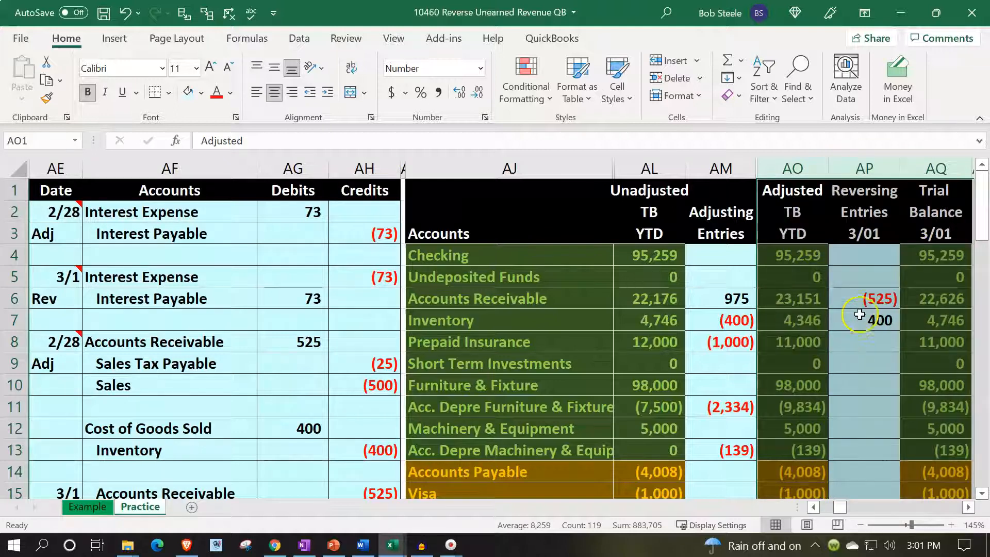
Add AH34 to the Accounts Receivable reversing entry in AP6, giving the formula =AH15+AH34.
{"action": "left_click", "coordinate": [862, 294]}
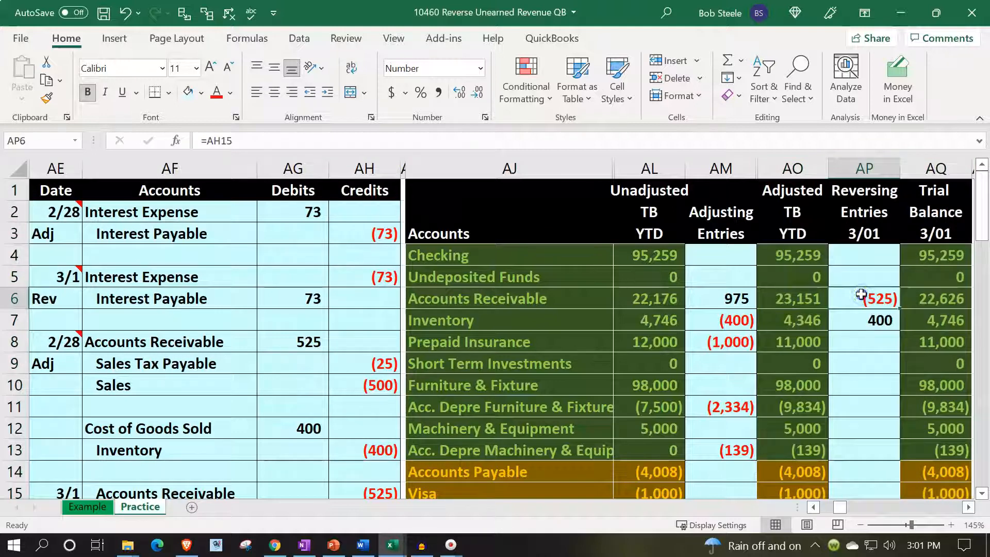
{"action": "double_click", "coordinate": [871, 296]}
{"action": "type", "text": "+"}
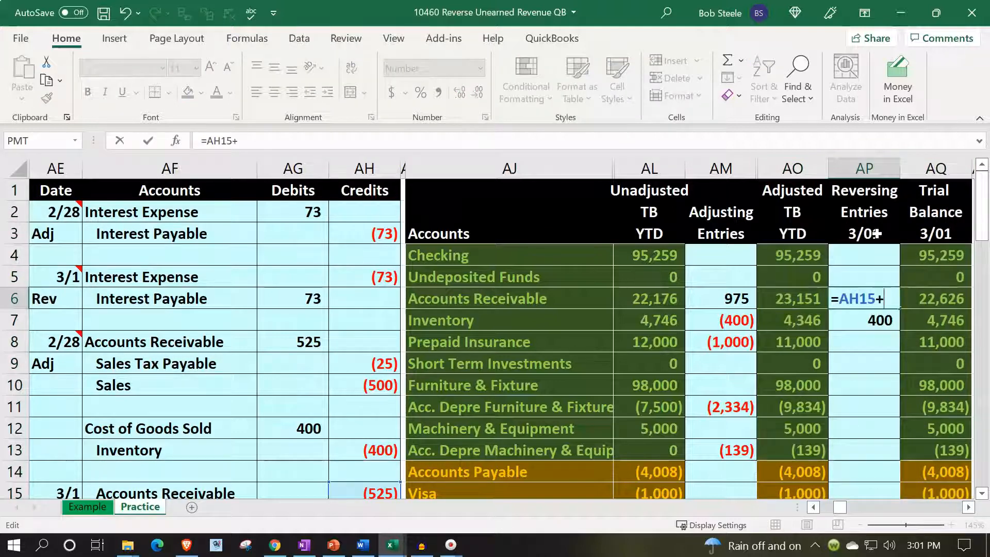
{"action": "left_click", "coordinate": [809, 424]}
{"action": "key", "text": "Down"}
{"action": "key", "text": "Down"}
{"action": "key", "text": "Down"}
{"action": "key", "text": "Down"}
{"action": "key", "text": "Down"}
{"action": "key", "text": "Down"}
{"action": "key", "text": "Down"}
{"action": "key", "text": "Down"}
{"action": "key", "text": "Down"}
{"action": "key", "text": "Down"}
{"action": "key", "text": "Down"}
{"action": "key", "text": "Down"}
{"action": "key", "text": "Down"}
{"action": "key", "text": "Down"}
{"action": "key", "text": "Down"}
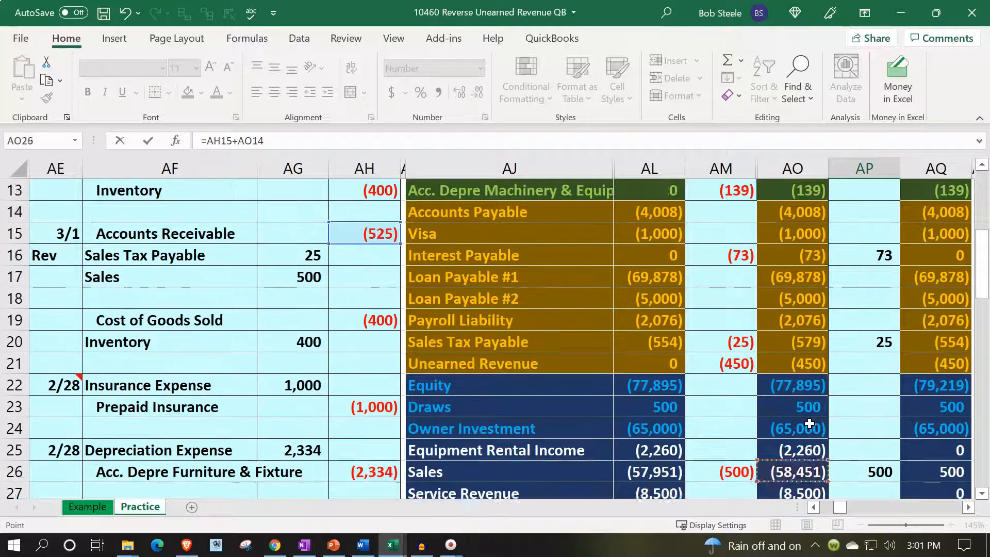
{"action": "key", "text": "Left"}
{"action": "key", "text": "Left"}
{"action": "key", "text": "Left"}
{"action": "key", "text": "Down"}
{"action": "key", "text": "Down"}
{"action": "key", "text": "Down"}
{"action": "key", "text": "Down"}
{"action": "key", "text": "Down"}
{"action": "key", "text": "Down"}
{"action": "key", "text": "Down"}
{"action": "key", "text": "Down"}
{"action": "key", "text": "Down"}
{"action": "key", "text": "Down"}
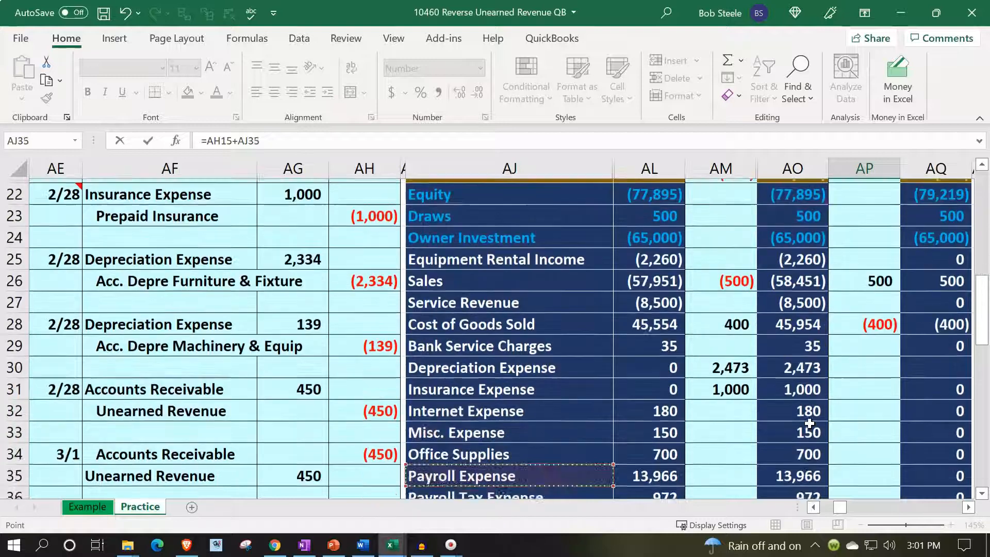
{"action": "key", "text": "Left"}
{"action": "key", "text": "Left"}
{"action": "key", "text": "Up"}
{"action": "key", "text": "Up"}
{"action": "key", "text": "Up"}
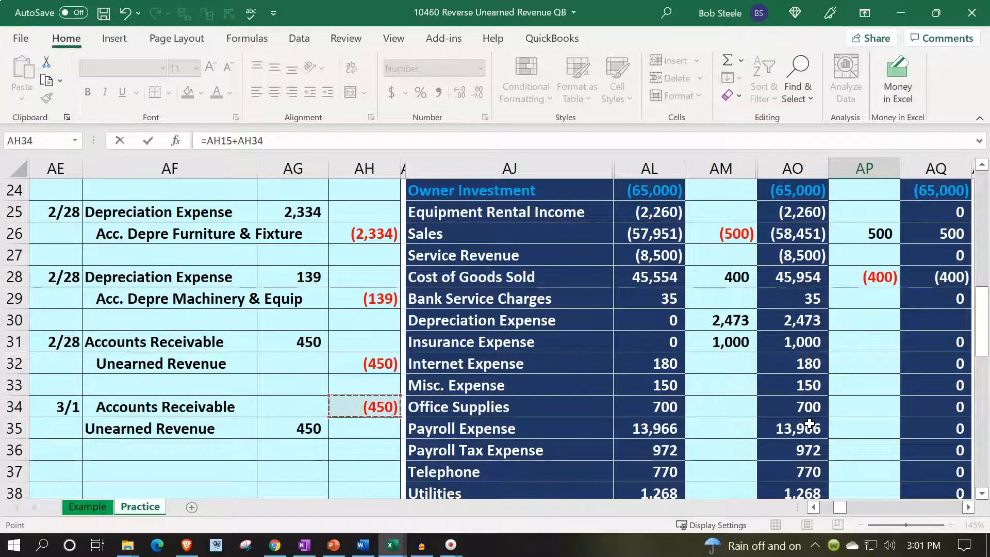
{"action": "key", "text": "Return"}
Compare the Accounts Receivable row's unadjusted balance, adjusting entry and reversing entry on the trial balance.
{"action": "key", "text": "Up"}
{"action": "key", "text": "Up"}
{"action": "key", "text": "Up"}
{"action": "key", "text": "Up"}
{"action": "key", "text": "Up"}
{"action": "key", "text": "Up"}
{"action": "key", "text": "Down"}
{"action": "key", "text": "Down"}
{"action": "key", "text": "Down"}
{"action": "key", "text": "Down"}
{"action": "key", "text": "Down"}
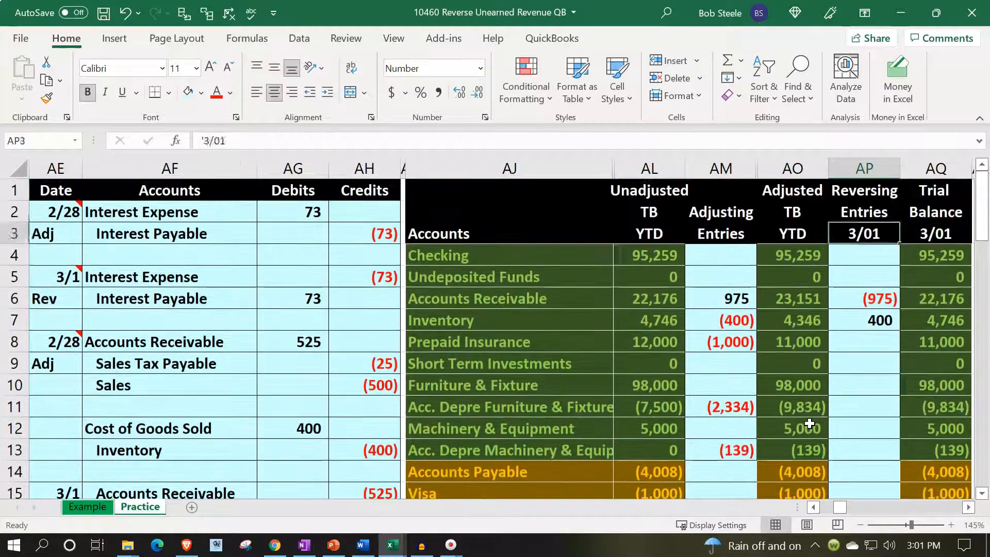
{"action": "key", "text": "Left"}
{"action": "key", "text": "Left"}
{"action": "key", "text": "Left"}
{"action": "key", "text": "Left"}
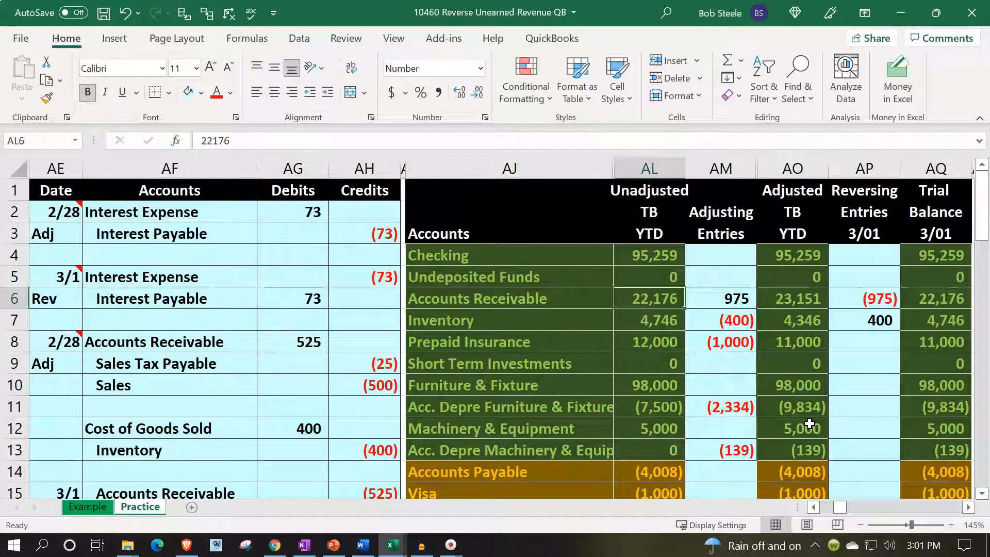
{"action": "key", "text": "Right"}
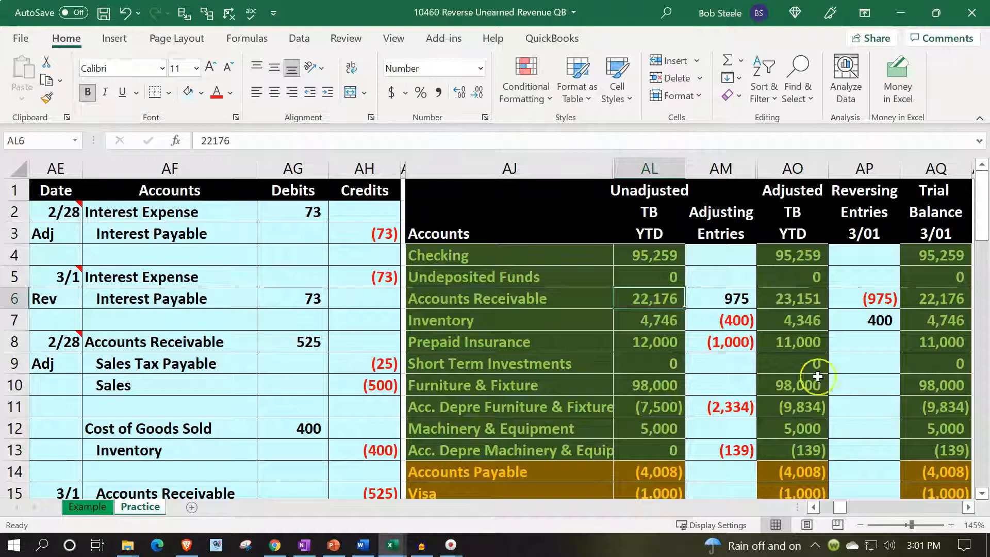
Inspect the Accounts Receivable formulas behind the adjusting entry in AM6, the reversing entry in AP6 and the 3/01 balance in AQ6.
{"action": "double_click", "coordinate": [727, 302]}
{"action": "scroll", "coordinate": [706, 333], "scroll_direction": "down", "scroll_amount": 7}
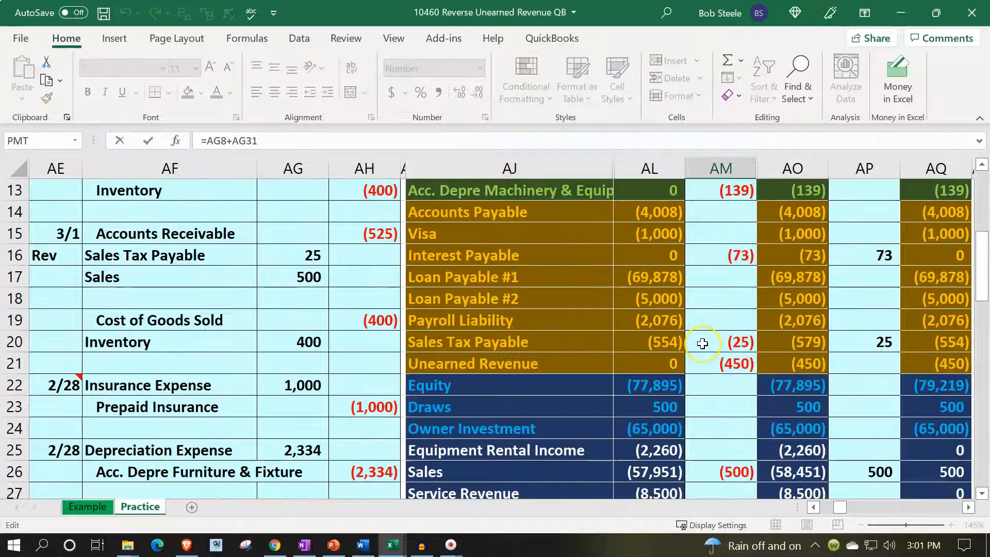
{"action": "scroll", "coordinate": [704, 340], "scroll_direction": "up", "scroll_amount": 6}
{"action": "scroll", "coordinate": [701, 345], "scroll_direction": "up", "scroll_amount": 1}
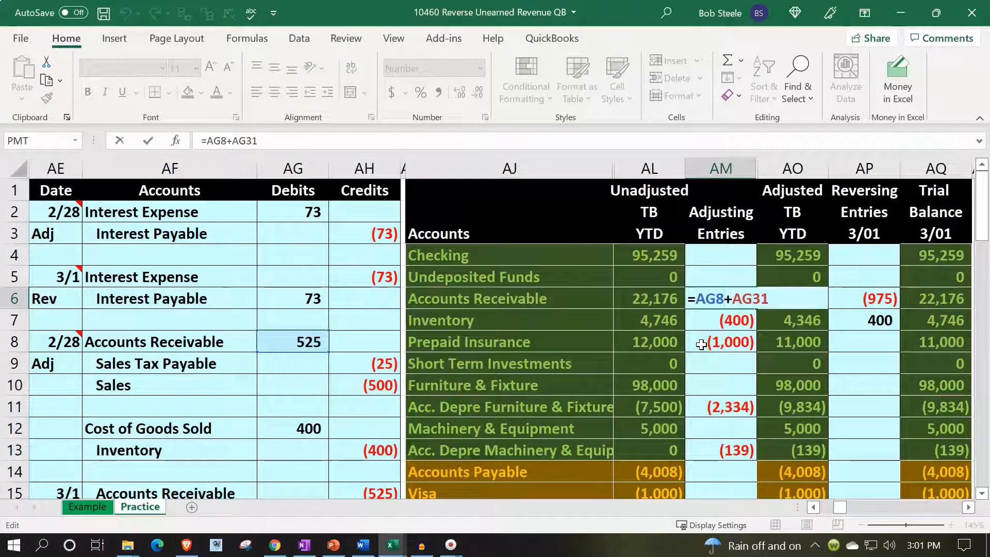
{"action": "key", "text": "Escape"}
{"action": "key", "text": "Right"}
{"action": "key", "text": "Right"}
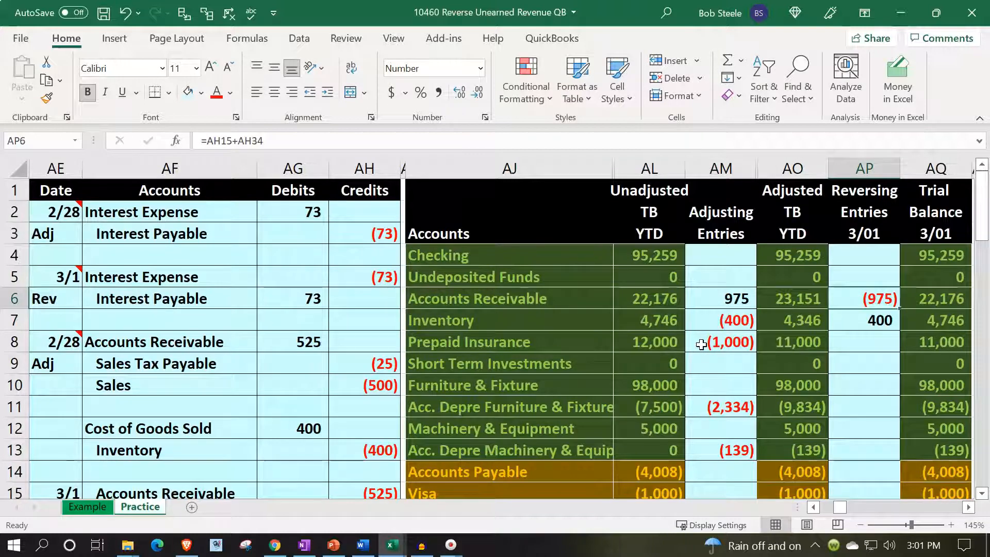
{"action": "double_click", "coordinate": [850, 298]}
{"action": "key", "text": "Return"}
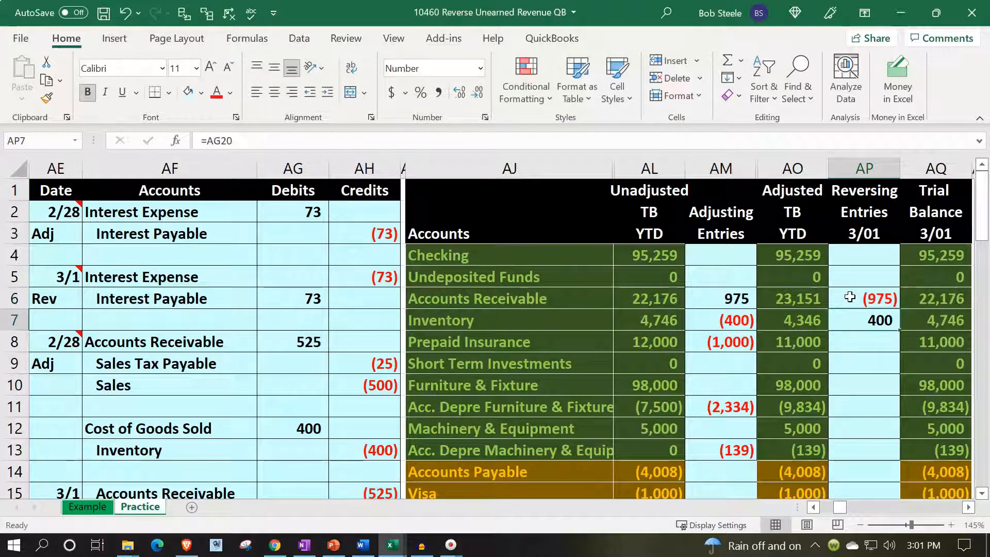
{"action": "key", "text": "Right"}
{"action": "key", "text": "Up"}
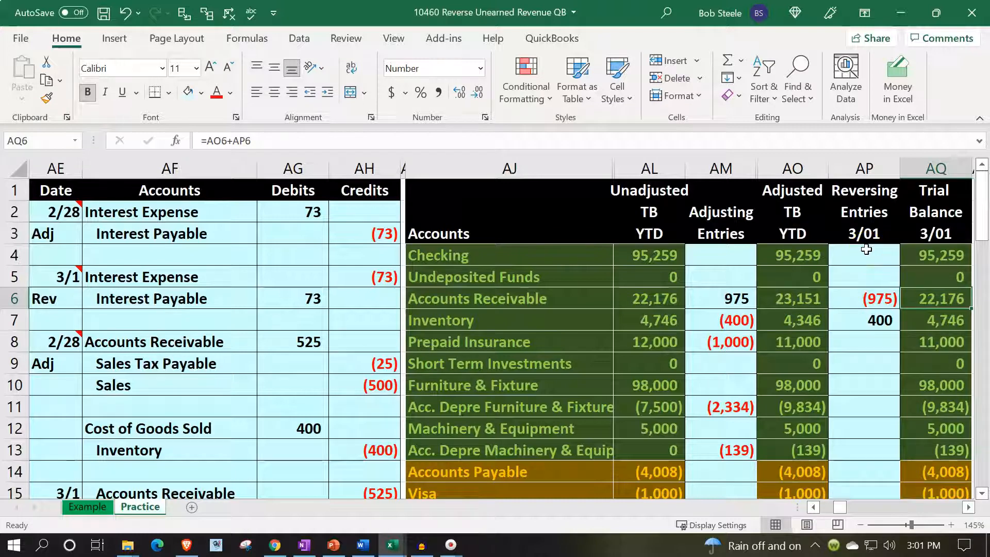
Post the 3/1 Unearned Revenue debit to the reversing entries column in AP21 with the formula =AG35.
{"action": "scroll", "coordinate": [866, 249], "scroll_direction": "down", "scroll_amount": 9}
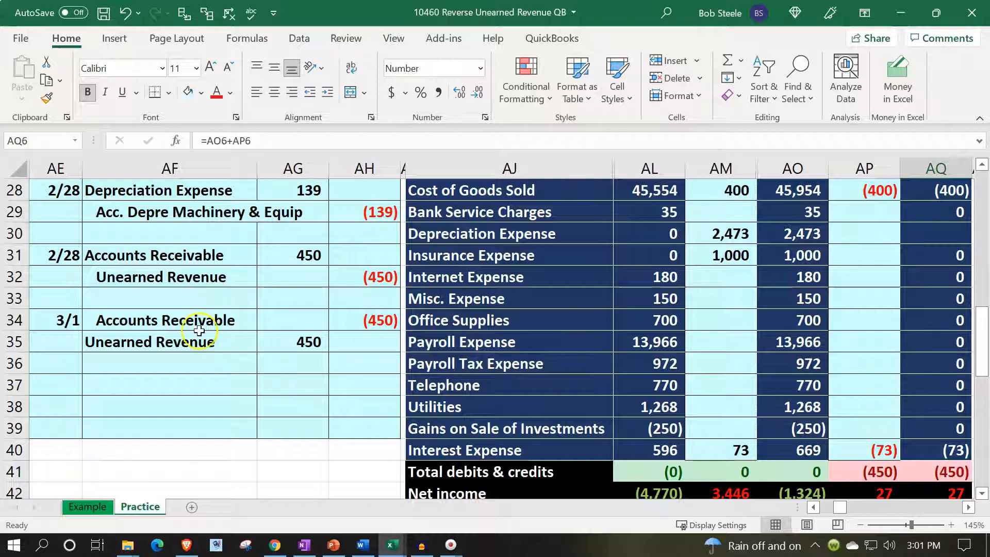
{"action": "left_click", "coordinate": [233, 343]}
{"action": "scroll", "coordinate": [254, 347], "scroll_direction": "up", "scroll_amount": 3}
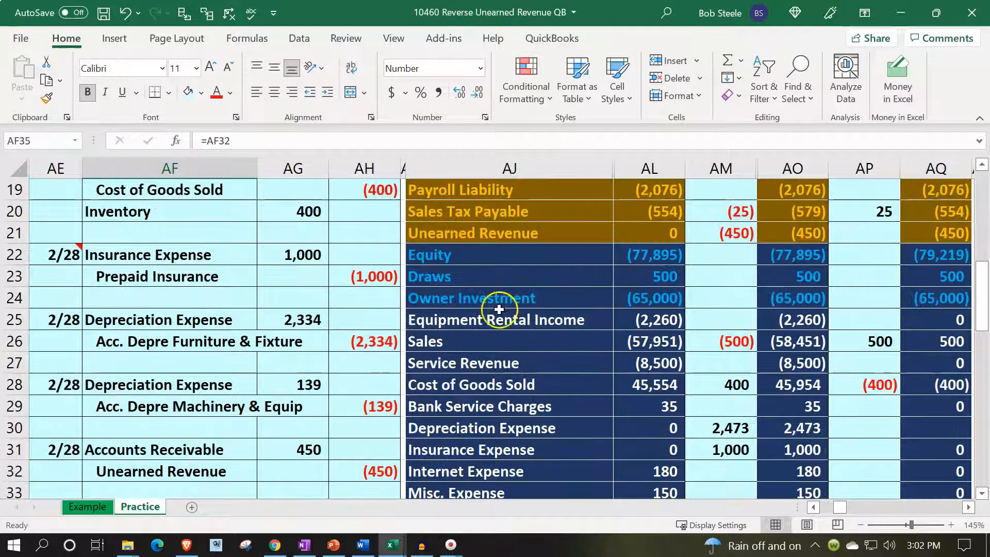
{"action": "left_click", "coordinate": [604, 233]}
{"action": "key", "text": "Right"}
{"action": "key", "text": "Right"}
{"action": "key", "text": "Right"}
{"action": "key", "text": "Right"}
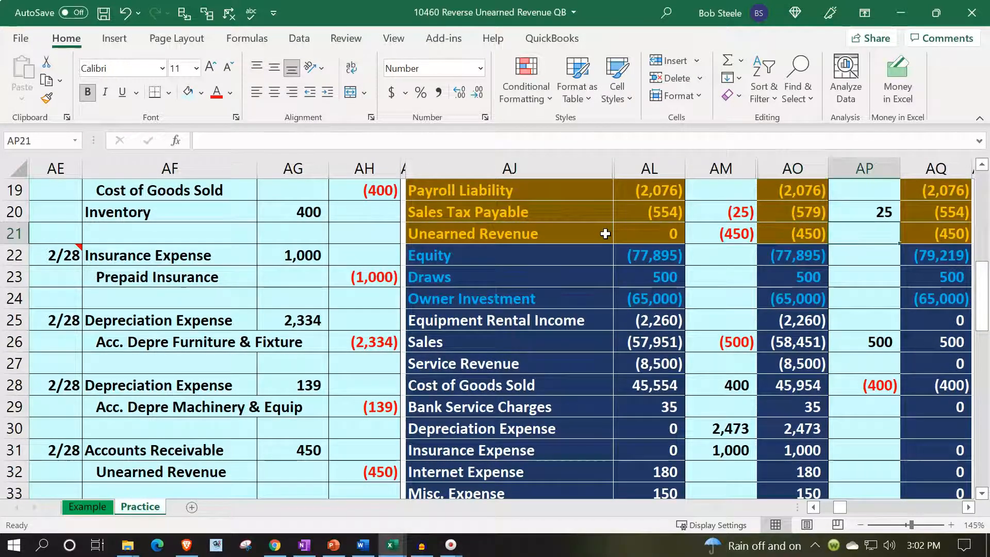
{"action": "type", "text": "="}
{"action": "key", "text": "Down"}
{"action": "key", "text": "Down"}
{"action": "key", "text": "Down"}
{"action": "key", "text": "Down"}
{"action": "key", "text": "Down"}
{"action": "key", "text": "Down"}
{"action": "key", "text": "Down"}
{"action": "key", "text": "Down"}
{"action": "key", "text": "Down"}
{"action": "key", "text": "Down"}
{"action": "key", "text": "Down"}
{"action": "key", "text": "Down"}
{"action": "key", "text": "Down"}
{"action": "key", "text": "Down"}
{"action": "key", "text": "Down"}
{"action": "key", "text": "Down"}
{"action": "key", "text": "Down"}
{"action": "key", "text": "Down"}
{"action": "key", "text": "Down"}
{"action": "key", "text": "Down"}
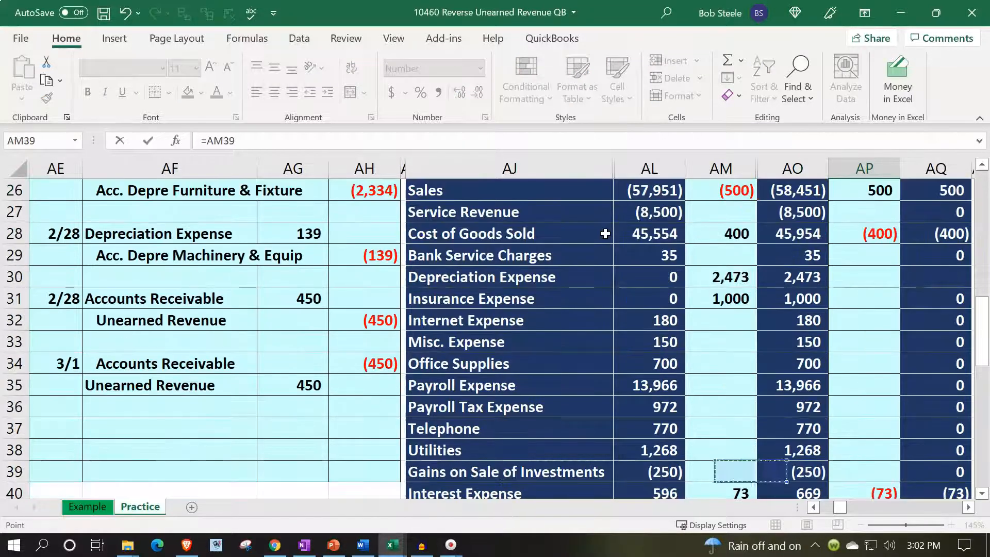
{"action": "key", "text": "Left"}
{"action": "key", "text": "Left"}
{"action": "key", "text": "Left"}
{"action": "key", "text": "Left"}
{"action": "key", "text": "Left"}
{"action": "key", "text": "Left"}
{"action": "key", "text": "Left"}
{"action": "key", "text": "Up"}
{"action": "key", "text": "Up"}
{"action": "key", "text": "Up"}
{"action": "key", "text": "Up"}
{"action": "key", "text": "Up"}
{"action": "key", "text": "Up"}
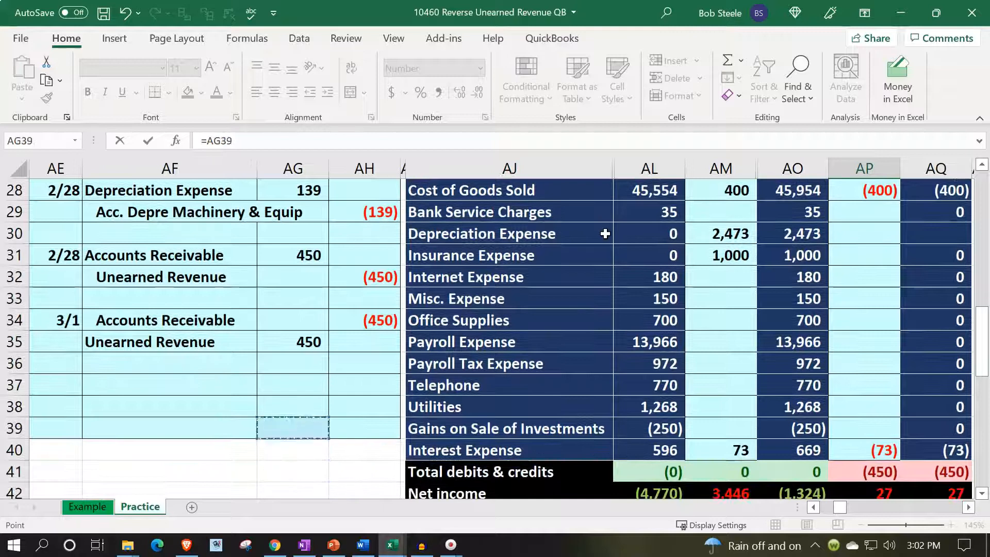
{"action": "key", "text": "Return"}
{"action": "key", "text": "Up"}
{"action": "key", "text": "Up"}
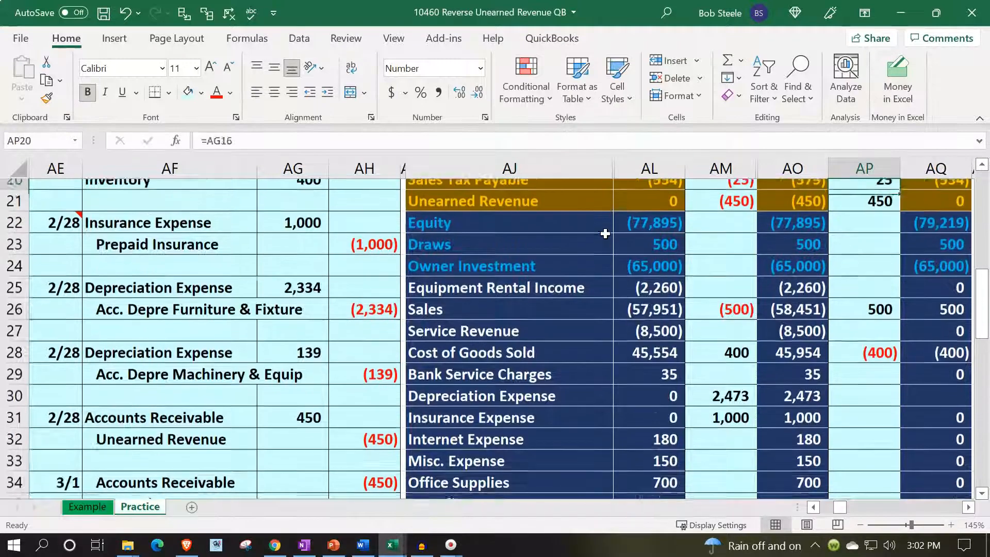
Examine the Unearned Revenue, Accounts Receivable and Prepaid Insurance rows across the adjusted, reversing and 3/01 trial balance columns.
{"action": "key", "text": "Down"}
{"action": "key", "text": "Right"}
{"action": "scroll", "coordinate": [605, 235], "scroll_direction": "up", "scroll_amount": 4}
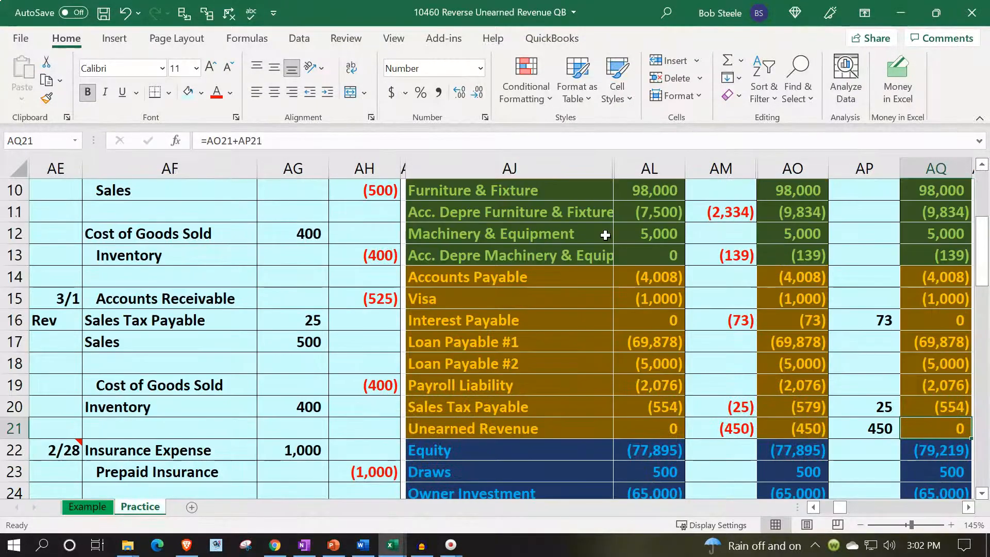
{"action": "scroll", "coordinate": [605, 238], "scroll_direction": "up", "scroll_amount": 2}
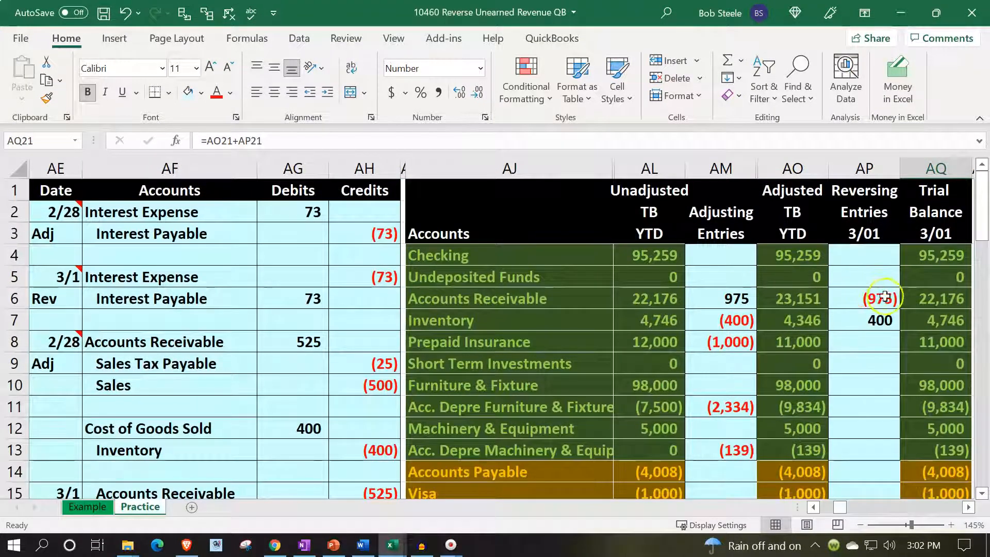
{"action": "left_click", "coordinate": [905, 298]}
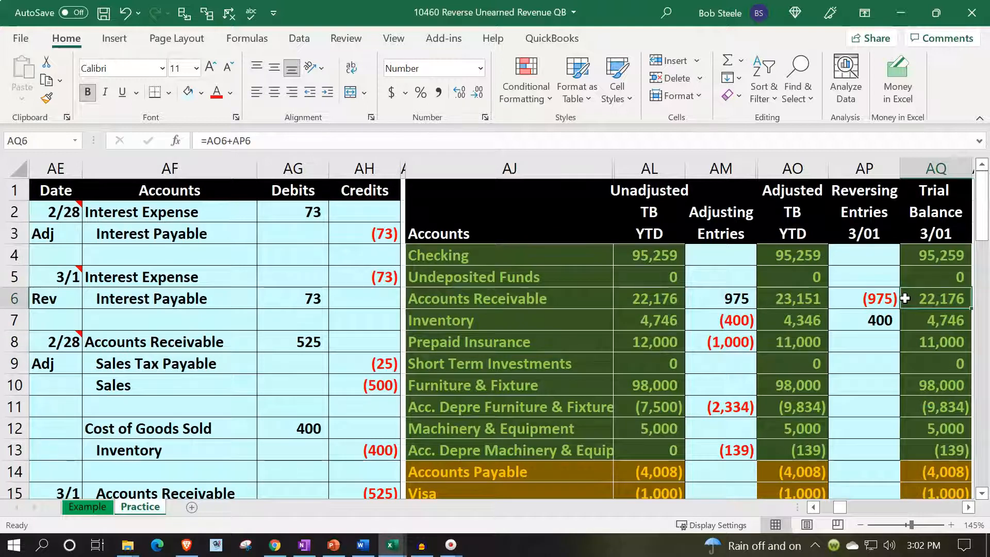
{"action": "scroll", "coordinate": [905, 299], "scroll_direction": "down", "scroll_amount": 2}
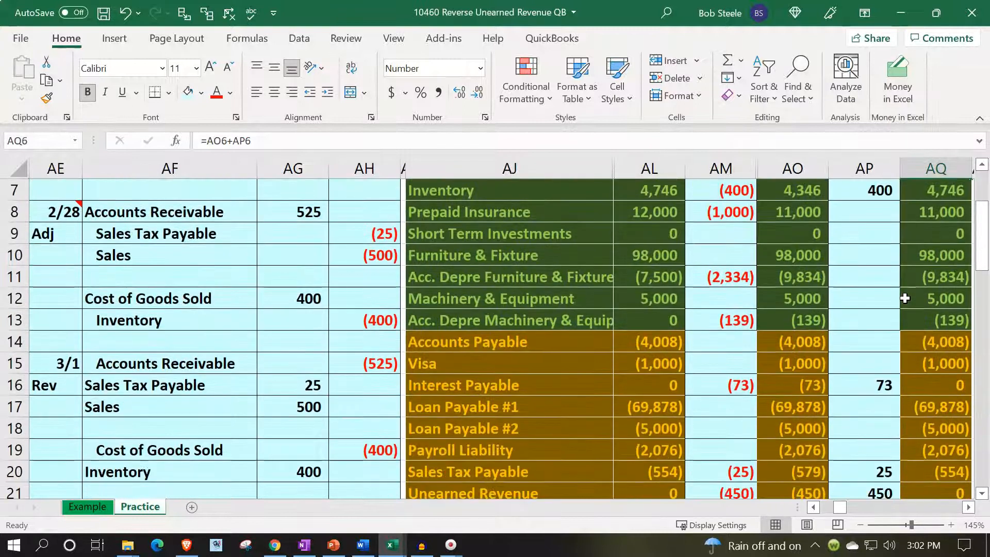
{"action": "scroll", "coordinate": [905, 299], "scroll_direction": "down", "scroll_amount": 2}
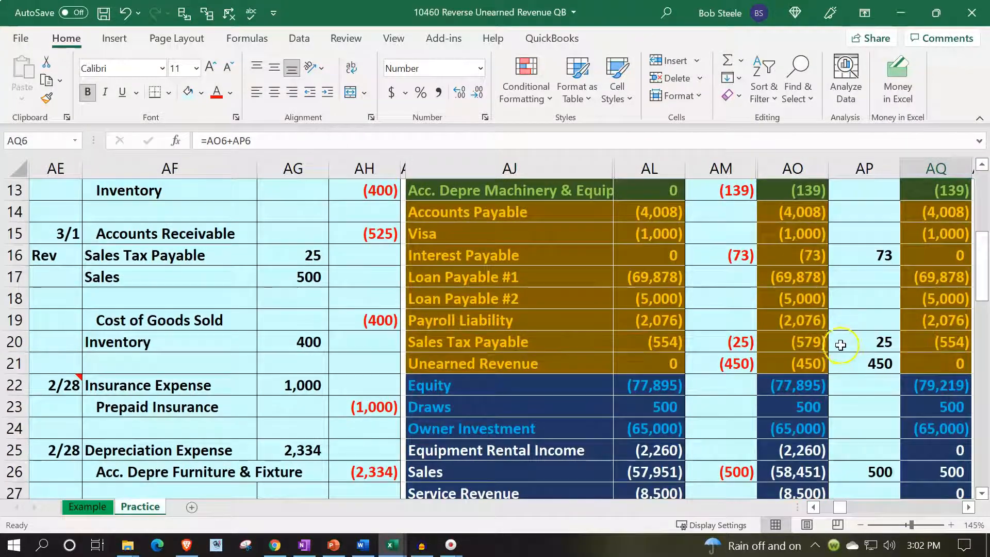
{"action": "left_click", "coordinate": [814, 358]}
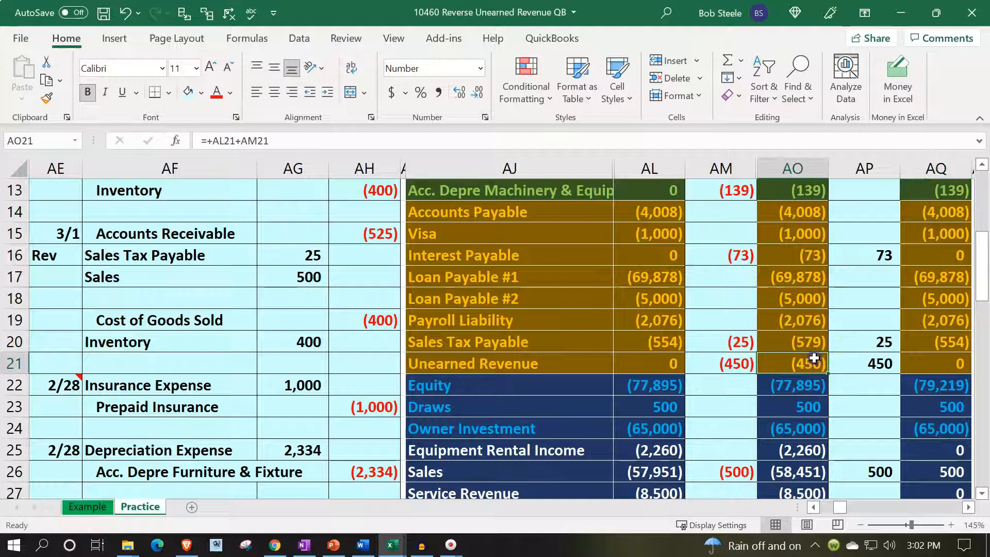
{"action": "left_click", "coordinate": [926, 363]}
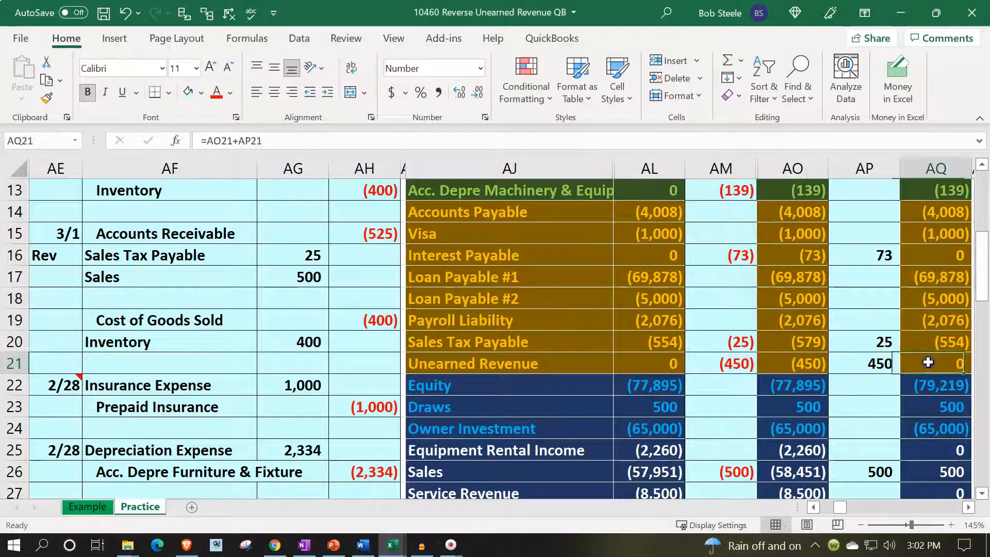
{"action": "scroll", "coordinate": [929, 362], "scroll_direction": "down", "scroll_amount": 2}
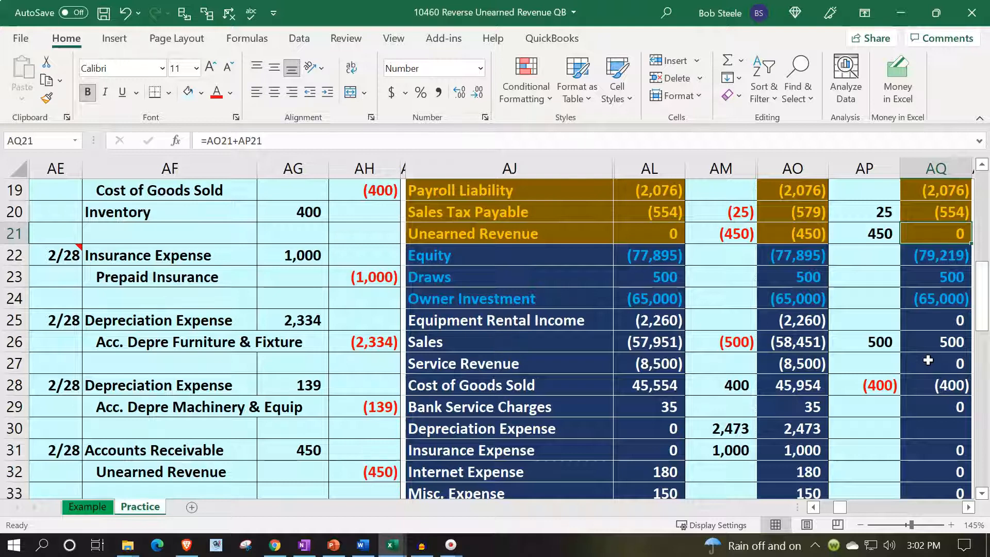
{"action": "left_click", "coordinate": [568, 240]}
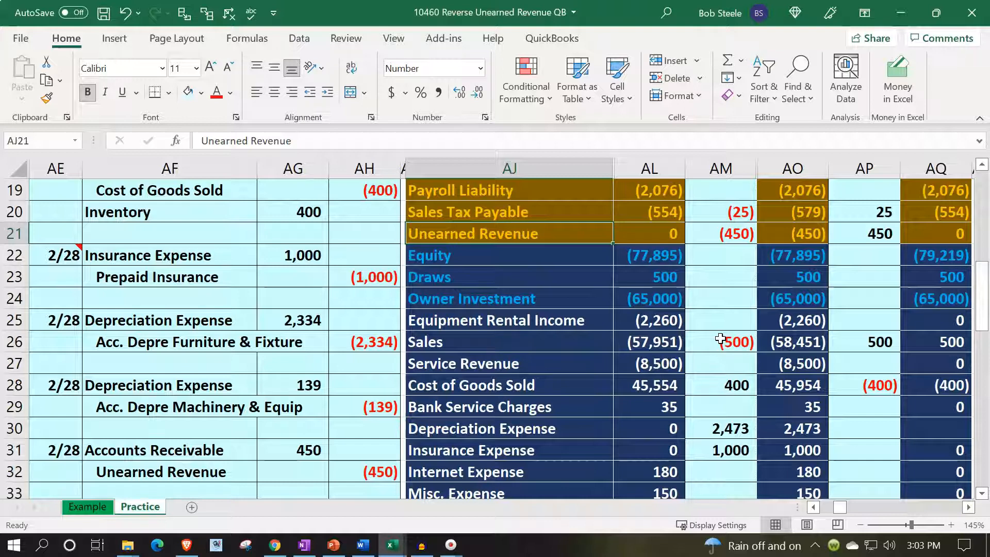
{"action": "scroll", "coordinate": [721, 339], "scroll_direction": "up", "scroll_amount": 3}
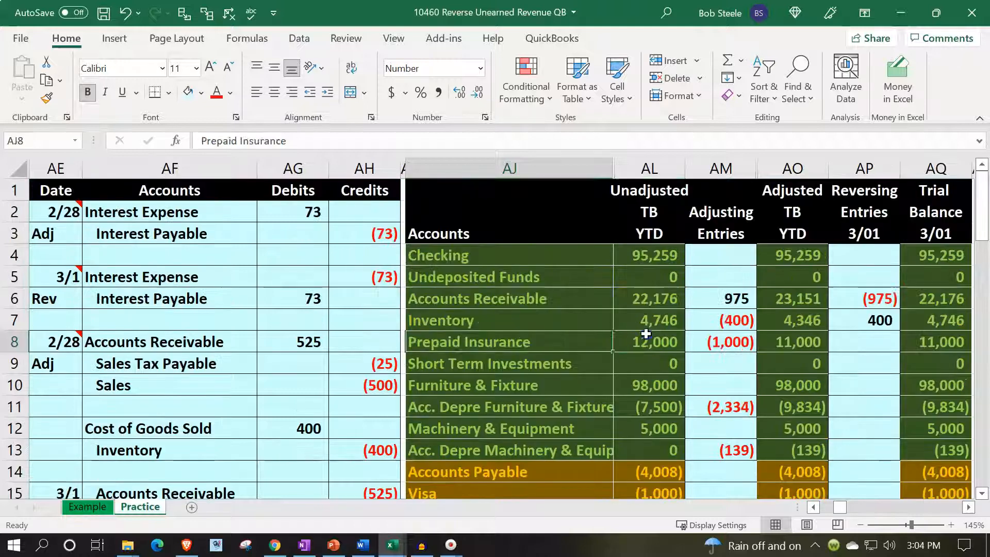
{"action": "left_click", "coordinate": [647, 335]}
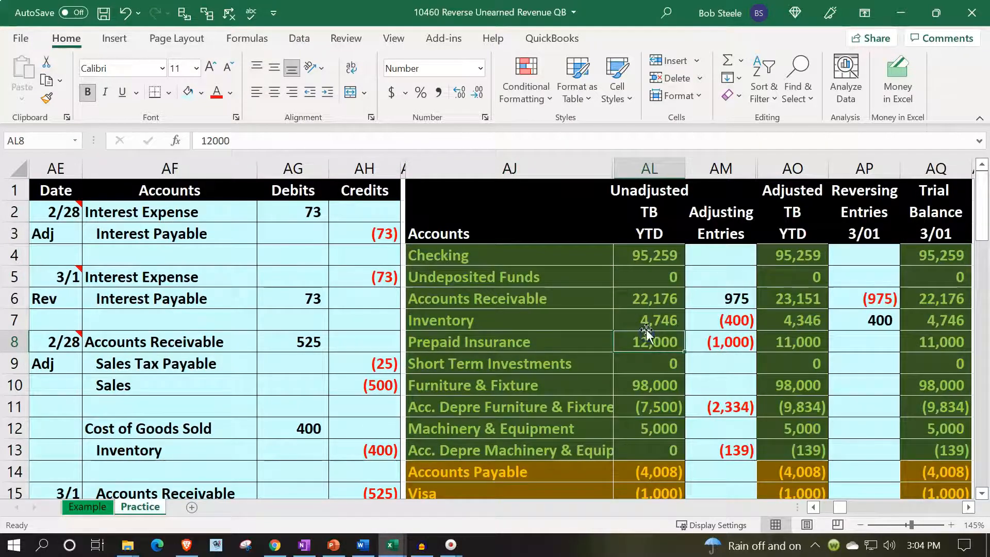
{"action": "scroll", "coordinate": [646, 325], "scroll_direction": "down", "scroll_amount": 3}
{"action": "scroll", "coordinate": [646, 326], "scroll_direction": "up", "scroll_amount": 3}
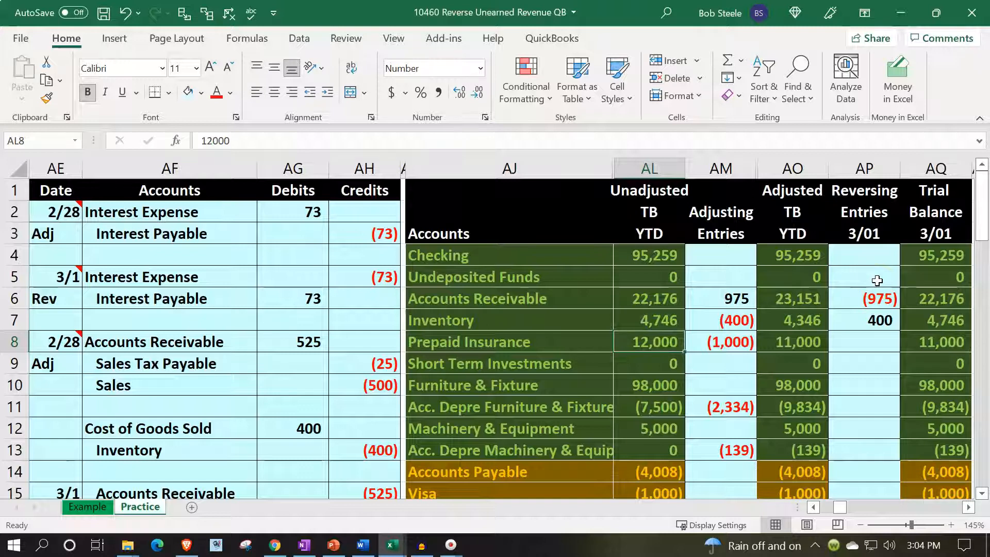
Locate the AR Subsidiary Ledger on the Practice sheet and examine the individual customer accounts.
{"action": "left_click", "coordinate": [871, 334]}
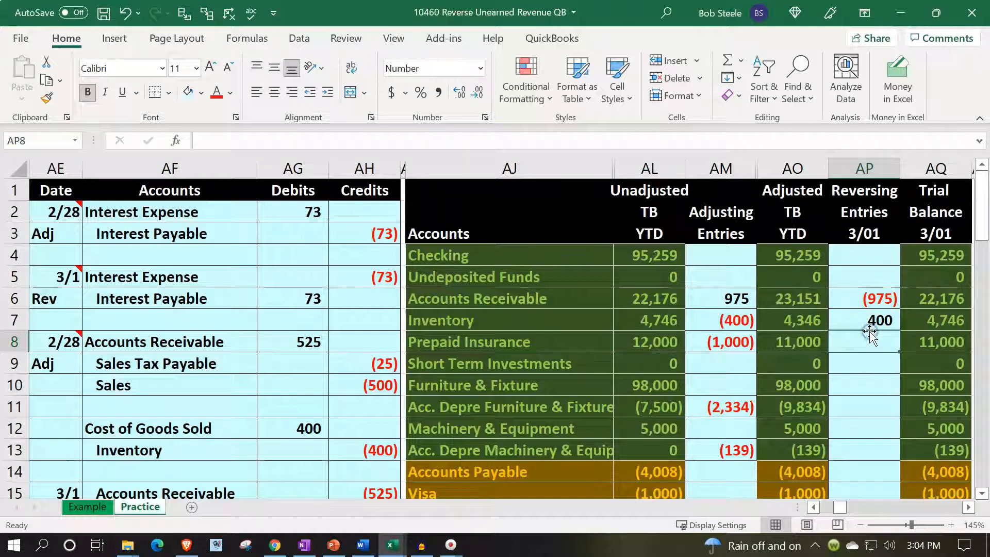
{"action": "key", "text": "Right"}
{"action": "key", "text": "Right"}
{"action": "key", "text": "Right"}
{"action": "key", "text": "Right"}
{"action": "key", "text": "Right"}
{"action": "key", "text": "Right"}
{"action": "key", "text": "Right"}
{"action": "key", "text": "Right"}
{"action": "key", "text": "Right"}
{"action": "key", "text": "Right"}
{"action": "key", "text": "Right"}
{"action": "key", "text": "Right"}
{"action": "key", "text": "Right"}
{"action": "key", "text": "Right"}
{"action": "key", "text": "Right"}
{"action": "key", "text": "Right"}
{"action": "key", "text": "Right"}
{"action": "key", "text": "Right"}
{"action": "key", "text": "Right"}
{"action": "key", "text": "Right"}
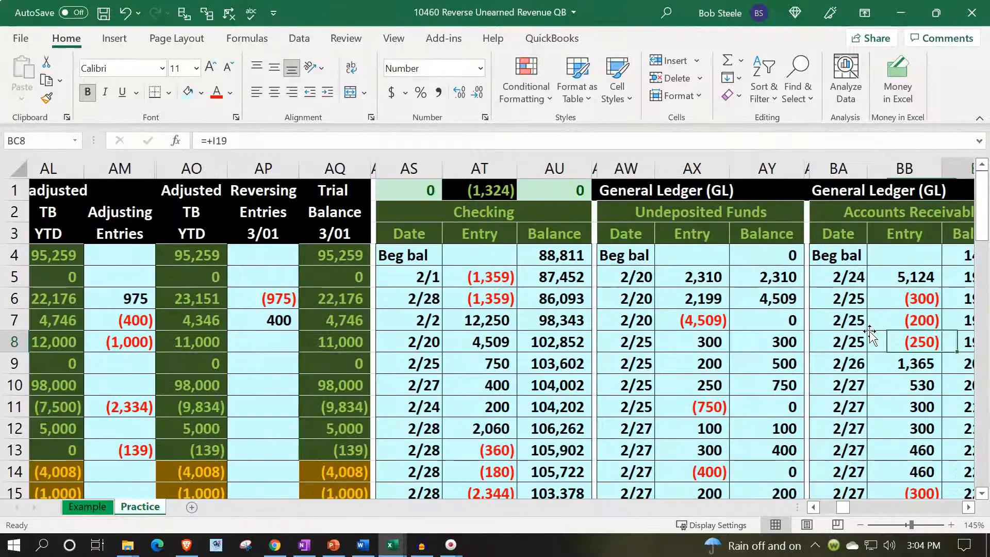
{"action": "key", "text": "Right"}
{"action": "key", "text": "Right"}
{"action": "key", "text": "Right"}
{"action": "key", "text": "Right"}
{"action": "key", "text": "Right"}
{"action": "key", "text": "Right"}
{"action": "key", "text": "Right"}
{"action": "key", "text": "Right"}
{"action": "key", "text": "Right"}
{"action": "key", "text": "Right"}
{"action": "key", "text": "Right"}
{"action": "key", "text": "Right"}
{"action": "key", "text": "Right"}
{"action": "key", "text": "Right"}
{"action": "key", "text": "Right"}
{"action": "key", "text": "Right"}
{"action": "key", "text": "Right"}
{"action": "key", "text": "Right"}
{"action": "key", "text": "Right"}
{"action": "key", "text": "Right"}
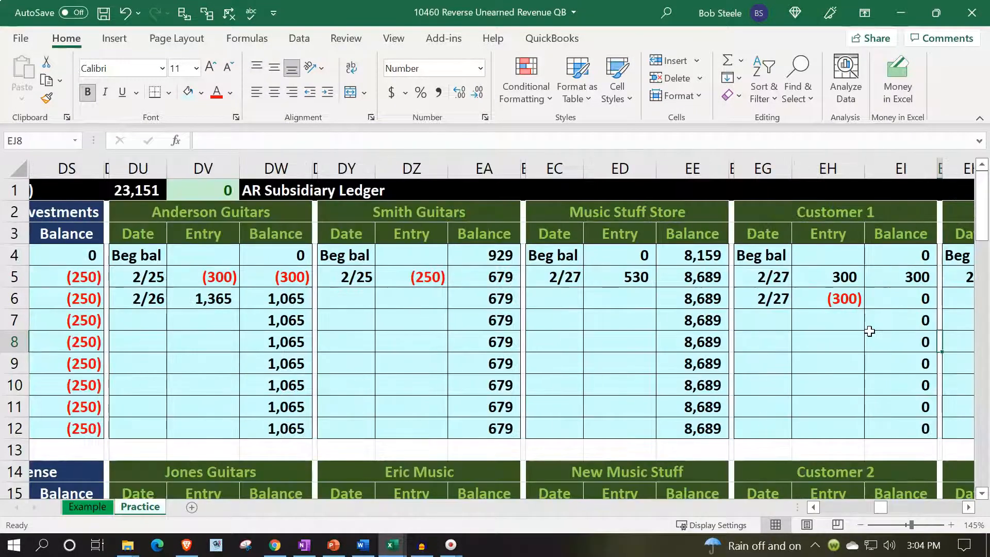
{"action": "key", "text": "Right"}
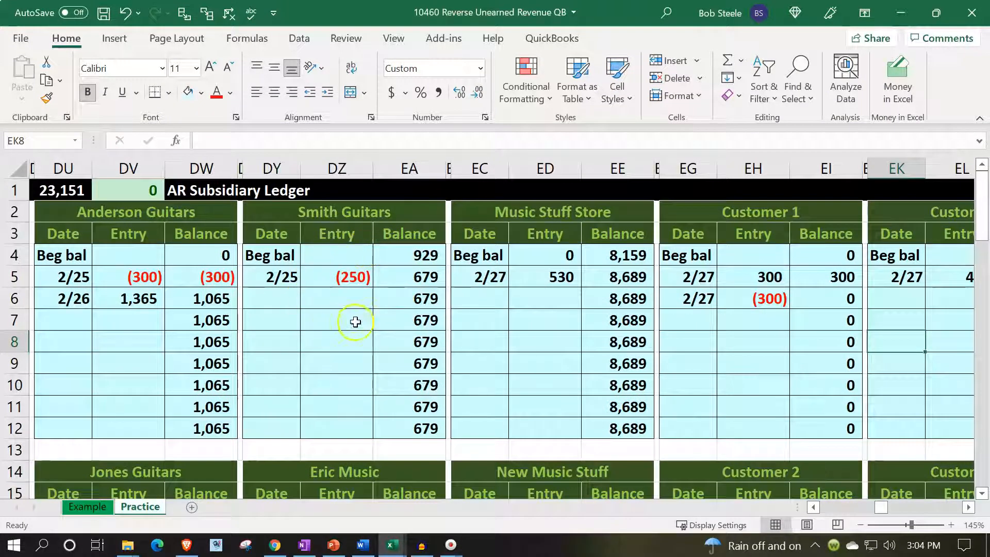
{"action": "scroll", "coordinate": [389, 399], "scroll_direction": "down", "scroll_amount": 2}
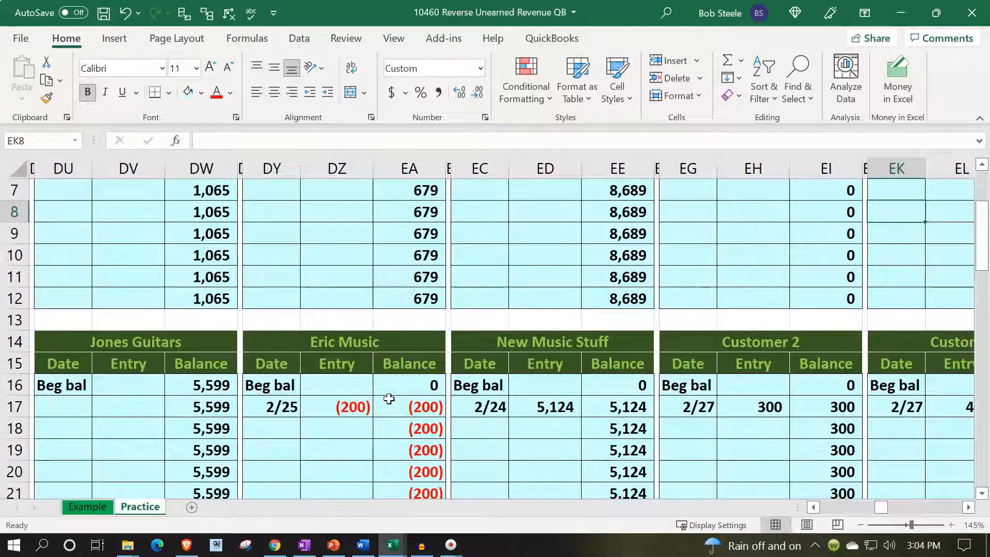
Examine the adjusting and reversing lines in the Adj Customer account of the AR Subsidiary Ledger.
{"action": "left_click", "coordinate": [849, 382]}
{"action": "key", "text": "Right"}
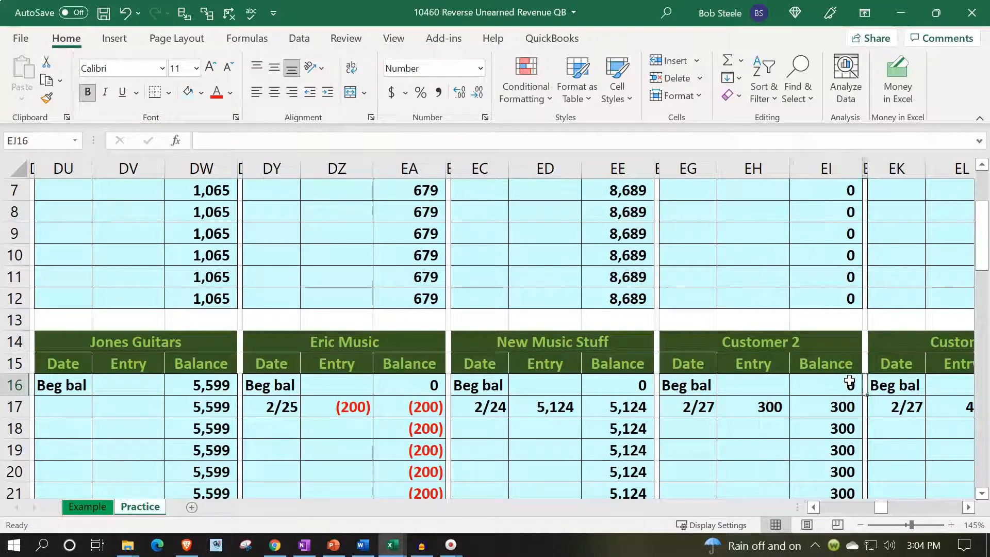
{"action": "key", "text": "Right"}
{"action": "key", "text": "Right"}
{"action": "key", "text": "Right"}
{"action": "key", "text": "Right"}
{"action": "key", "text": "Right"}
{"action": "key", "text": "Right"}
{"action": "key", "text": "Right"}
{"action": "key", "text": "Right"}
{"action": "key", "text": "Right"}
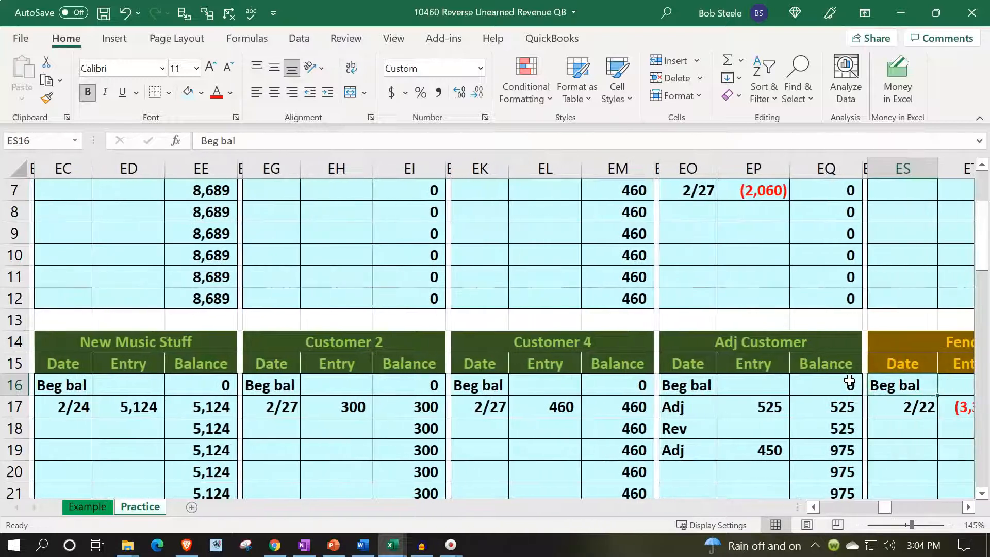
{"action": "scroll", "coordinate": [850, 382], "scroll_direction": "down", "scroll_amount": 1}
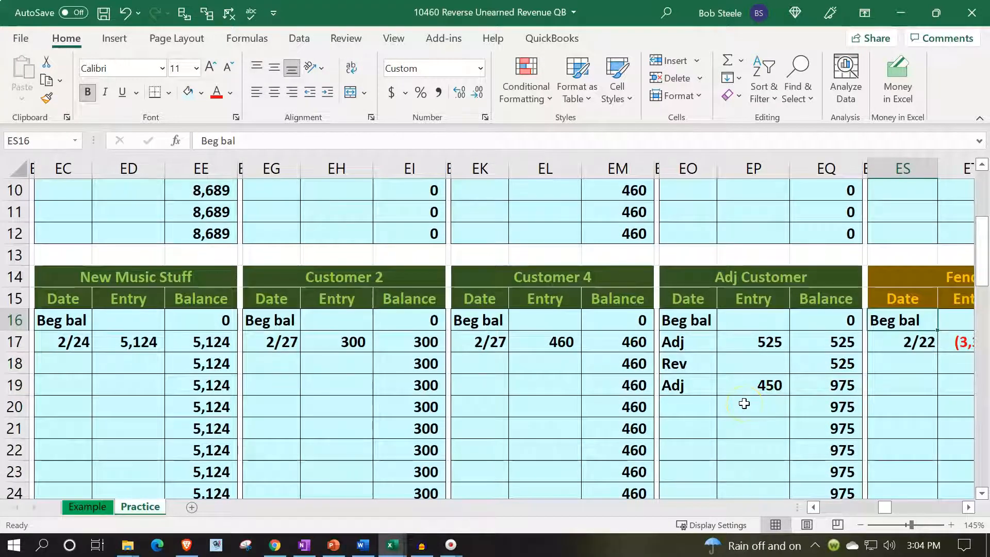
{"action": "scroll", "coordinate": [744, 404], "scroll_direction": "up", "scroll_amount": 3}
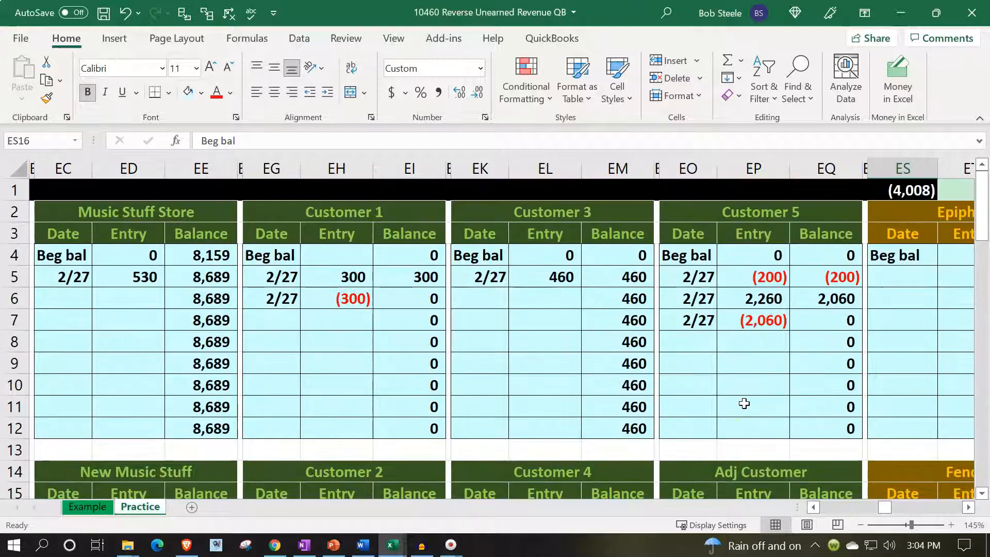
Inspect the formula in DU1 that totals the customer balances of the AR Subsidiary Ledger.
{"action": "left_click", "coordinate": [405, 193]}
{"action": "key", "text": "Left"}
{"action": "key", "text": "Left"}
{"action": "key", "text": "Left"}
{"action": "key", "text": "Left"}
{"action": "key", "text": "Left"}
{"action": "key", "text": "Left"}
{"action": "key", "text": "Left"}
{"action": "key", "text": "Left"}
{"action": "key", "text": "Left"}
{"action": "key", "text": "Left"}
{"action": "key", "text": "Left"}
{"action": "key", "text": "Left"}
{"action": "key", "text": "Left"}
{"action": "key", "text": "Left"}
{"action": "key", "text": "Left"}
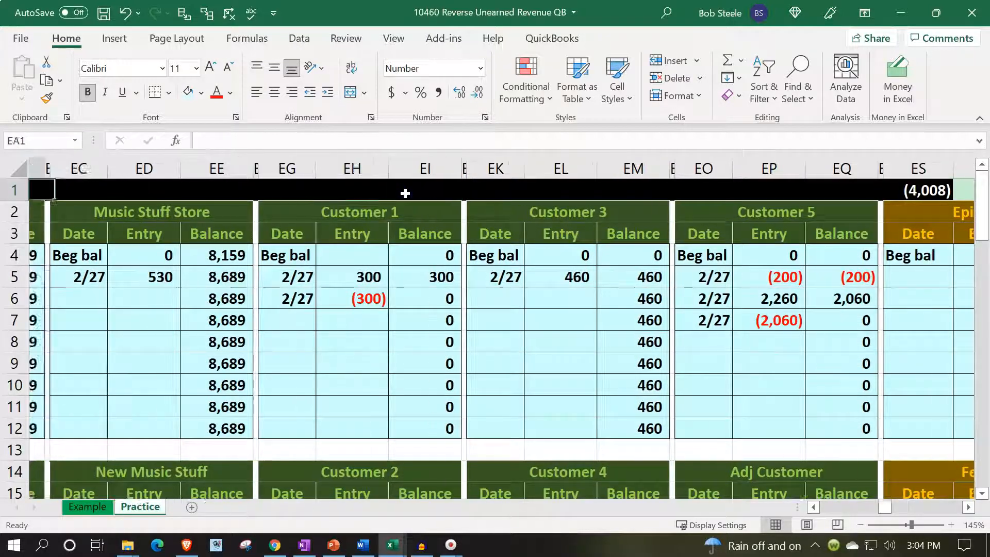
{"action": "key", "text": "Left"}
{"action": "key", "text": "Left"}
{"action": "key", "text": "Left"}
{"action": "key", "text": "Right"}
{"action": "key", "text": "Right"}
{"action": "key", "text": "Right"}
{"action": "key", "text": "Right"}
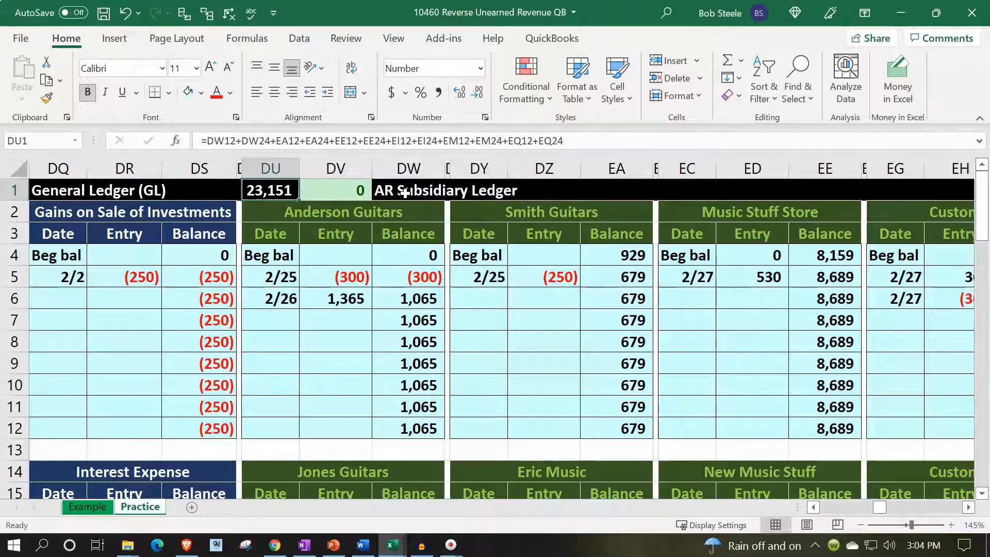
Return to the trial balance and compare Accounts Receivable's adjusted balance in AO6 with its 3/01 balance in AQ6.
{"action": "key", "text": "Left"}
{"action": "key", "text": "Left"}
{"action": "key", "text": "Left"}
{"action": "key", "text": "Left"}
{"action": "key", "text": "Left"}
{"action": "key", "text": "Left"}
{"action": "key", "text": "Left"}
{"action": "key", "text": "Left"}
{"action": "key", "text": "Left"}
{"action": "key", "text": "Left"}
{"action": "key", "text": "Left"}
{"action": "key", "text": "Left"}
{"action": "key", "text": "Left"}
{"action": "key", "text": "Left"}
{"action": "key", "text": "Left"}
{"action": "key", "text": "Left"}
{"action": "key", "text": "Left"}
{"action": "key", "text": "Left"}
{"action": "key", "text": "Left"}
{"action": "key", "text": "Left"}
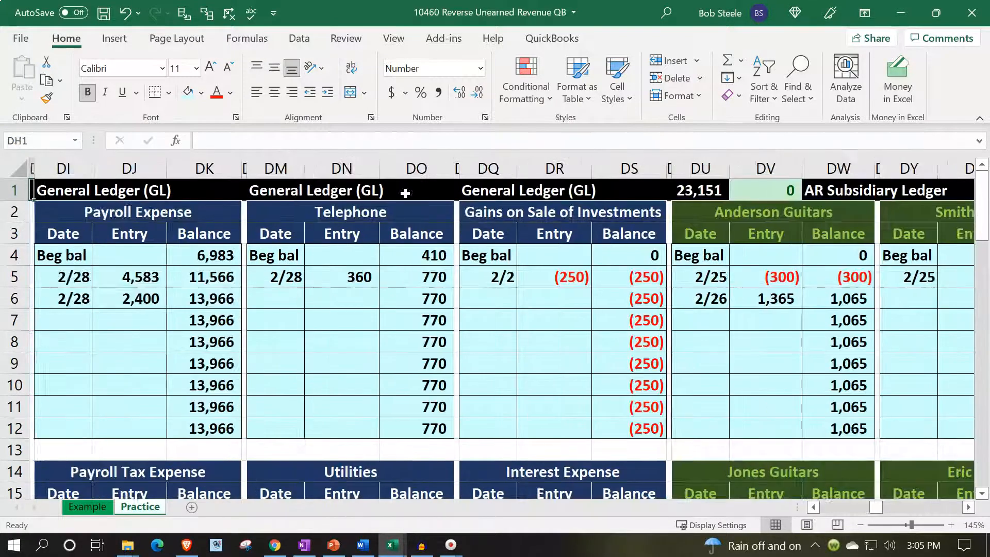
{"action": "key", "text": "Left"}
{"action": "key", "text": "Left"}
{"action": "key", "text": "Left"}
{"action": "key", "text": "Left"}
{"action": "key", "text": "Left"}
{"action": "key", "text": "Left"}
{"action": "key", "text": "Left"}
{"action": "key", "text": "Left"}
{"action": "key", "text": "Left"}
{"action": "key", "text": "Left"}
{"action": "key", "text": "Left"}
{"action": "key", "text": "Left"}
{"action": "key", "text": "Left"}
{"action": "key", "text": "Left"}
{"action": "key", "text": "Left"}
{"action": "key", "text": "Left"}
{"action": "key", "text": "Left"}
{"action": "key", "text": "Left"}
{"action": "key", "text": "Left"}
{"action": "key", "text": "Left"}
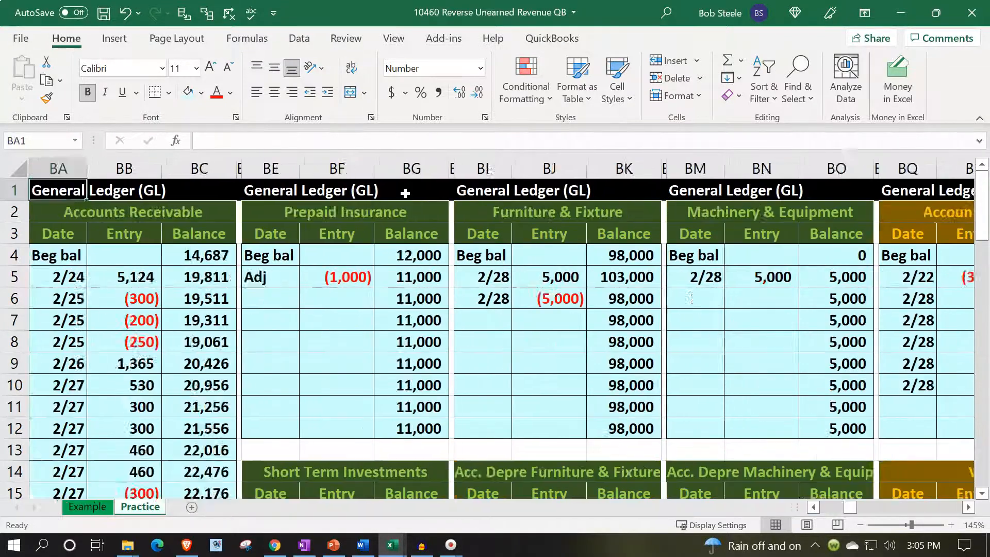
{"action": "key", "text": "Left"}
{"action": "key", "text": "Left"}
{"action": "key", "text": "Left"}
{"action": "key", "text": "Left"}
{"action": "key", "text": "Left"}
{"action": "key", "text": "Left"}
{"action": "key", "text": "Left"}
{"action": "key", "text": "Left"}
{"action": "key", "text": "Left"}
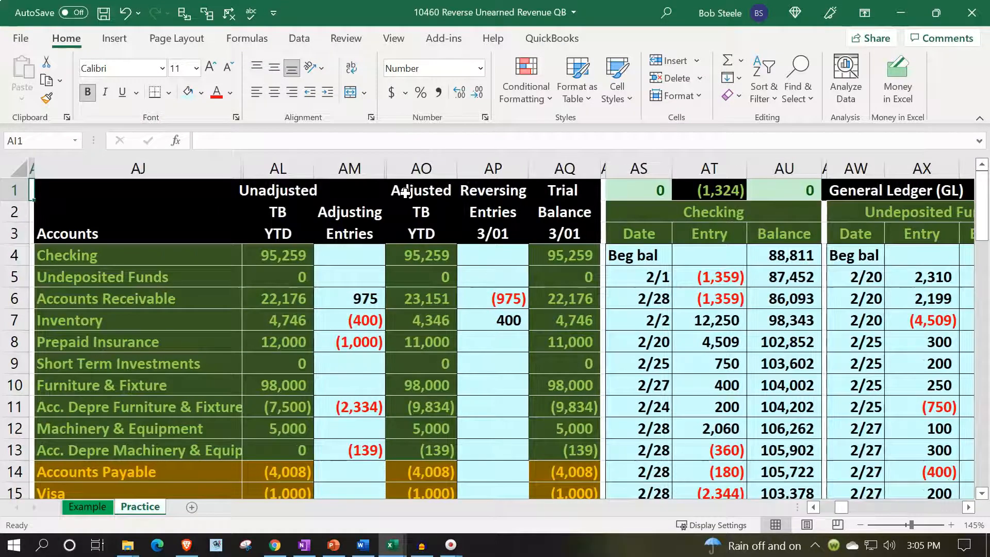
{"action": "left_click", "coordinate": [431, 301]}
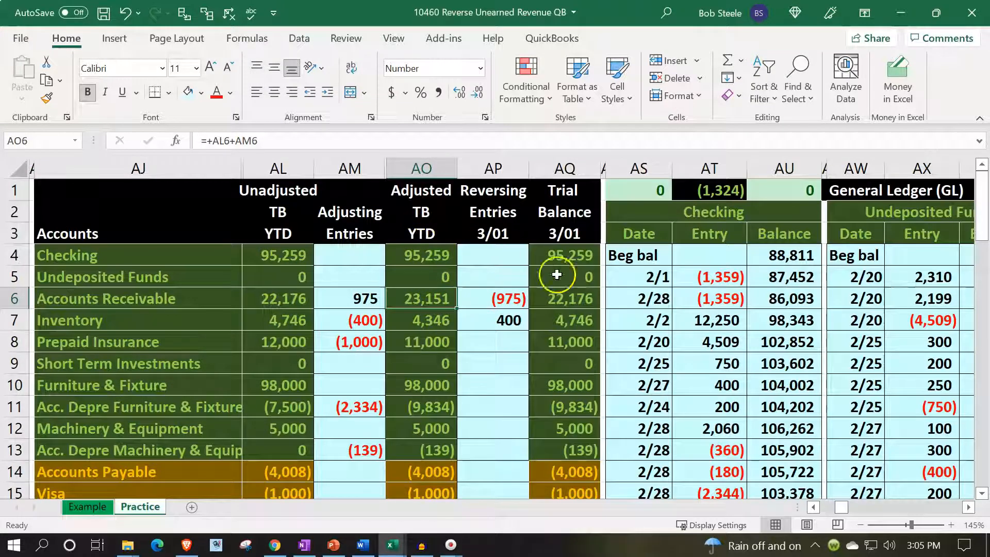
{"action": "left_click", "coordinate": [576, 293]}
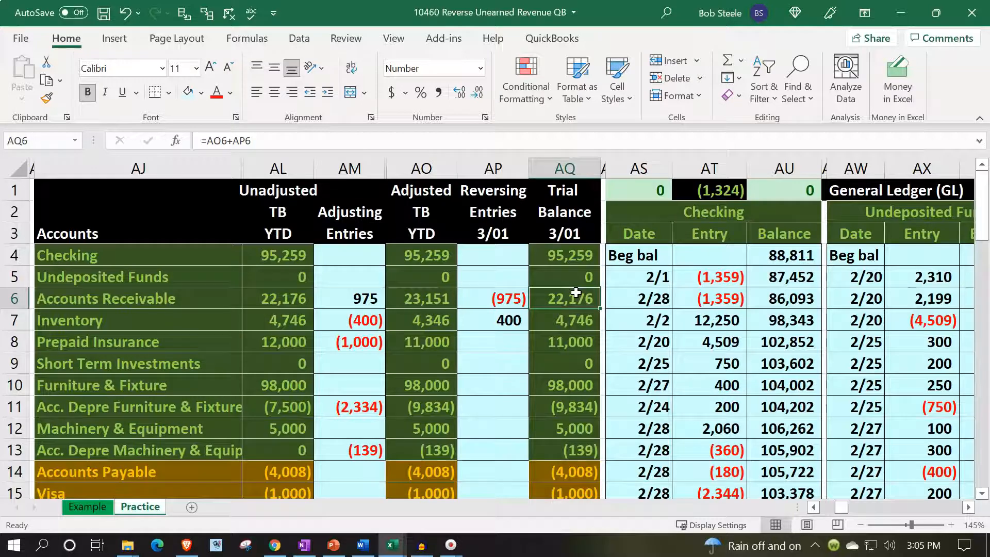
Compare the adjusted and 3/01 trial balance columns from the asset rows through the income and expense rows.
{"action": "scroll", "coordinate": [575, 290], "scroll_direction": "down", "scroll_amount": 2}
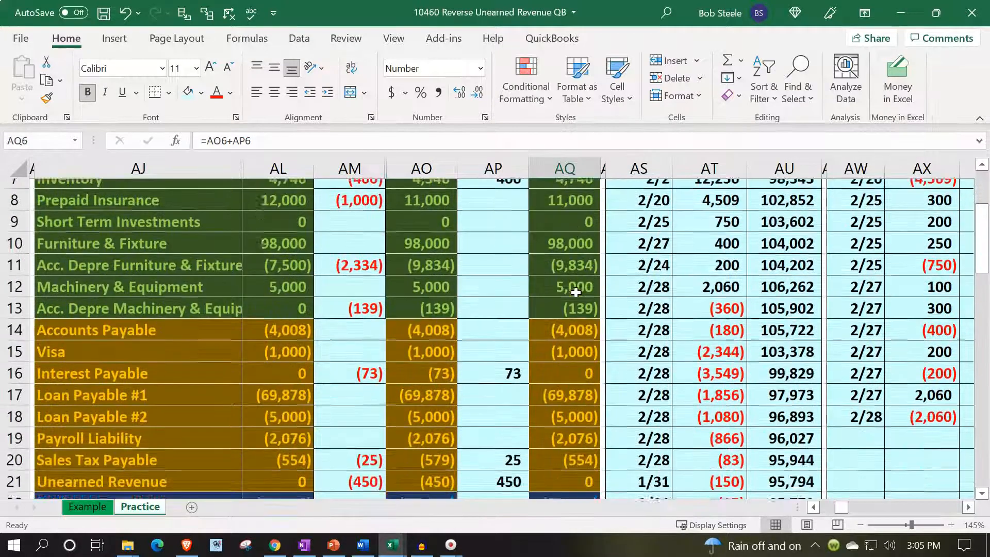
{"action": "scroll", "coordinate": [541, 294], "scroll_direction": "up", "scroll_amount": 2}
{"action": "left_click", "coordinate": [436, 233]}
{"action": "left_click", "coordinate": [582, 240]}
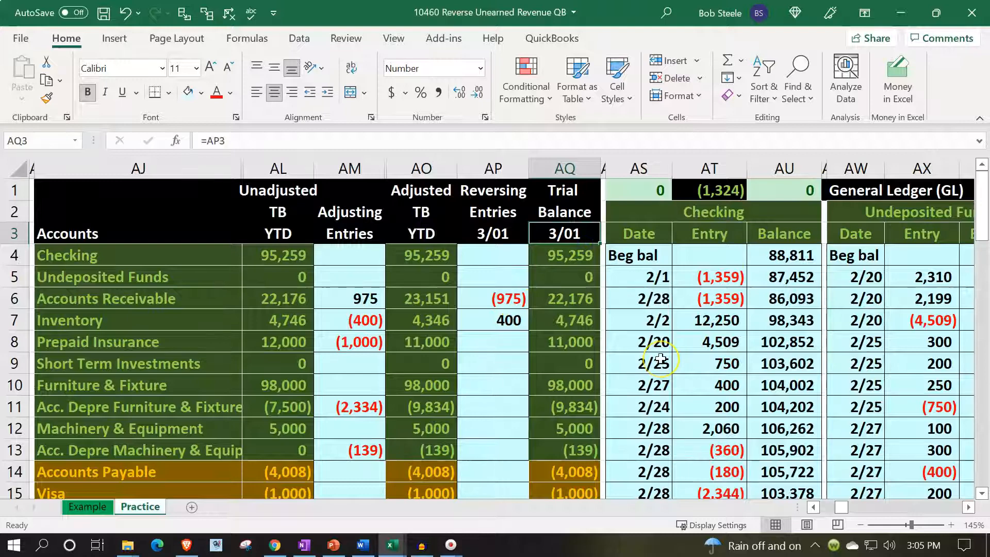
{"action": "scroll", "coordinate": [661, 359], "scroll_direction": "down", "scroll_amount": 4}
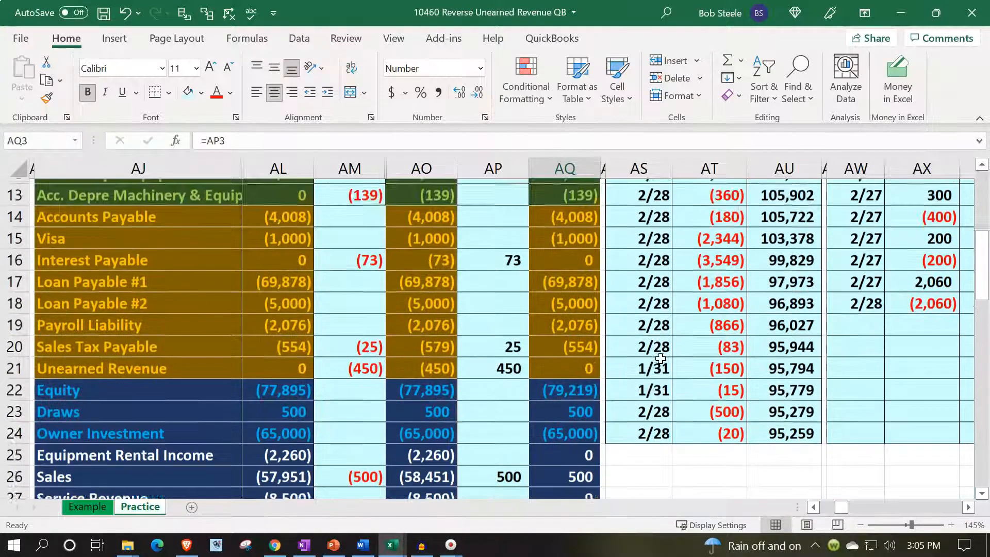
{"action": "scroll", "coordinate": [660, 358], "scroll_direction": "down", "scroll_amount": 3}
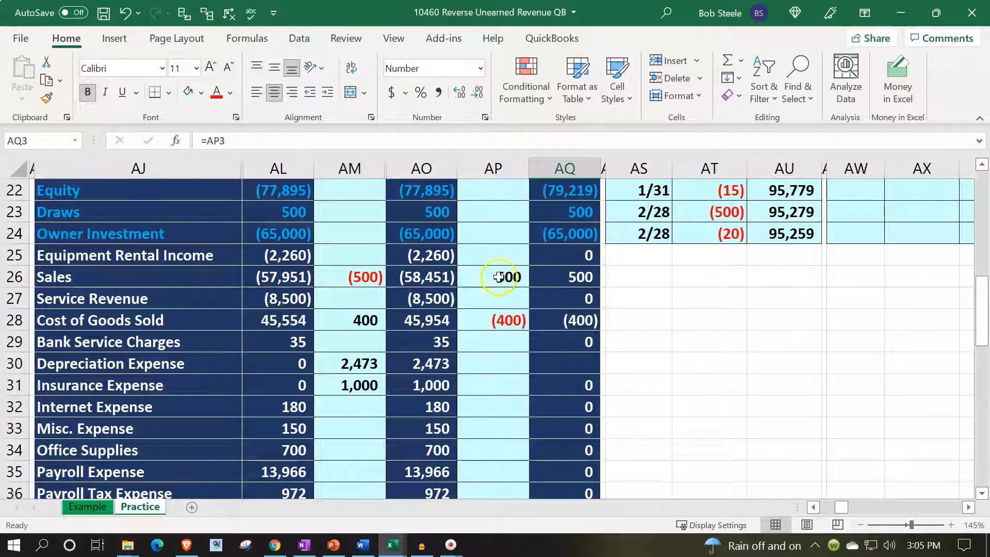
Inspect the adjusted income and expense balances and the 3/01 Equity formula in AQ22.
{"action": "left_click_drag", "start_coordinate": [437, 258], "coordinate": [422, 420]}
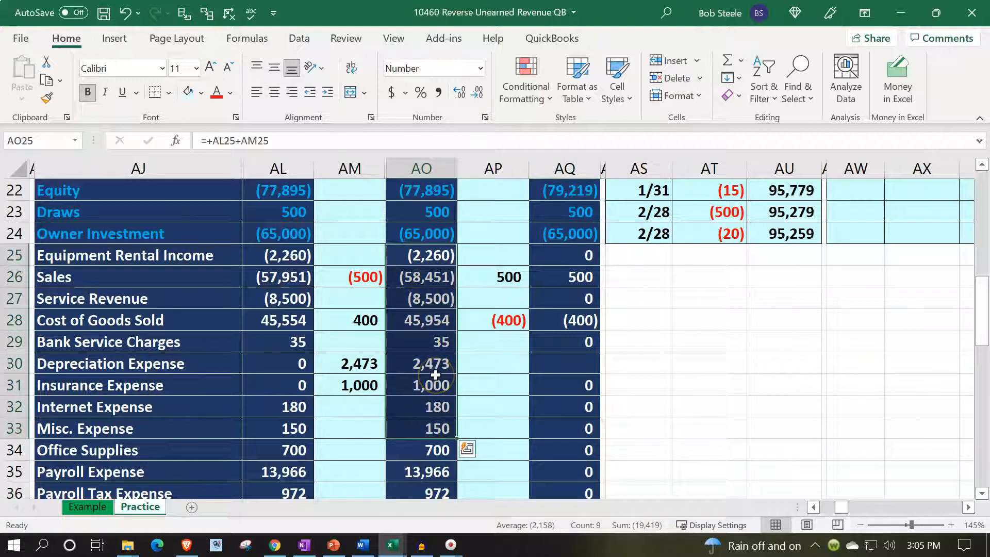
{"action": "left_click", "coordinate": [570, 195]}
{"action": "double_click", "coordinate": [571, 194]}
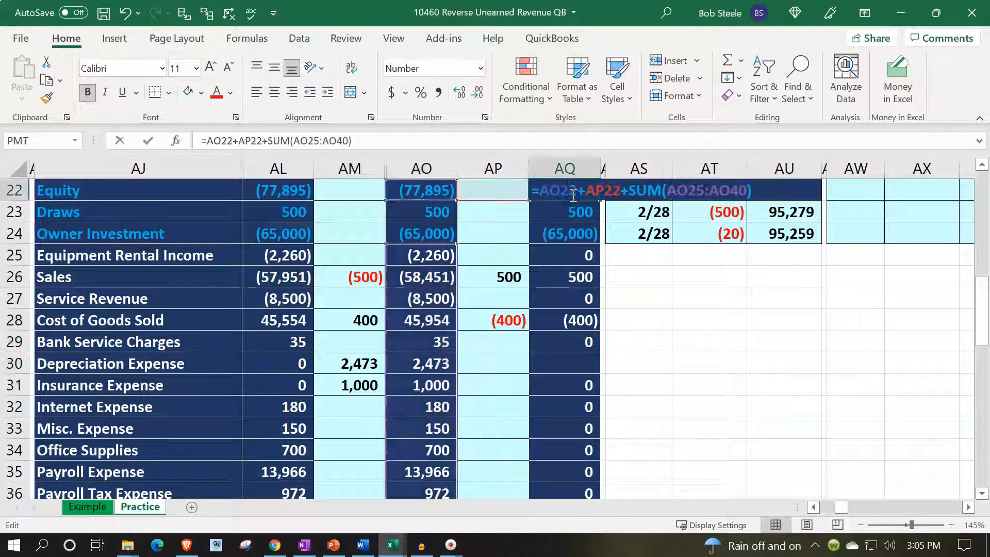
{"action": "key", "text": "Return"}
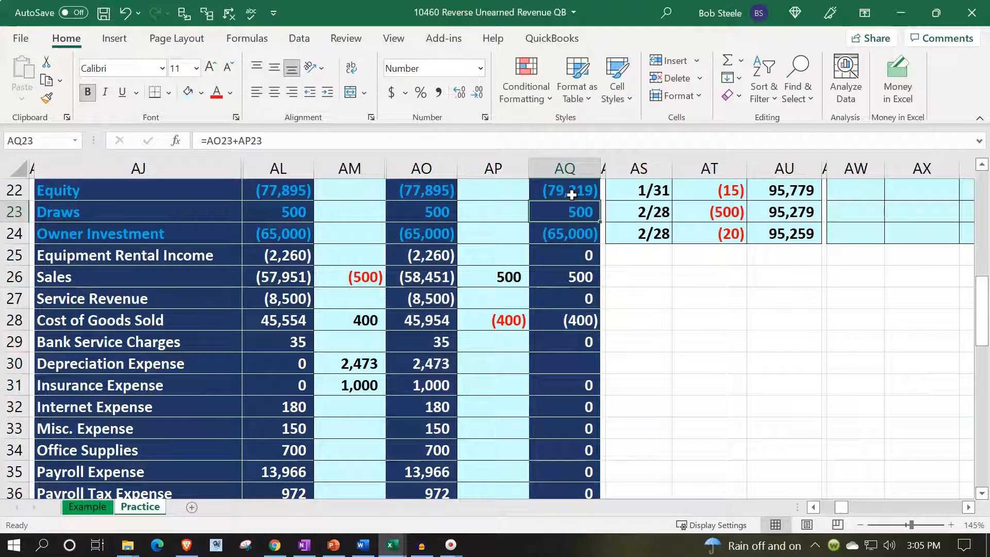
Examine the Sales reversing entry in AP26 and the 3/01 income and expense balances through the net income row.
{"action": "left_click", "coordinate": [486, 280]}
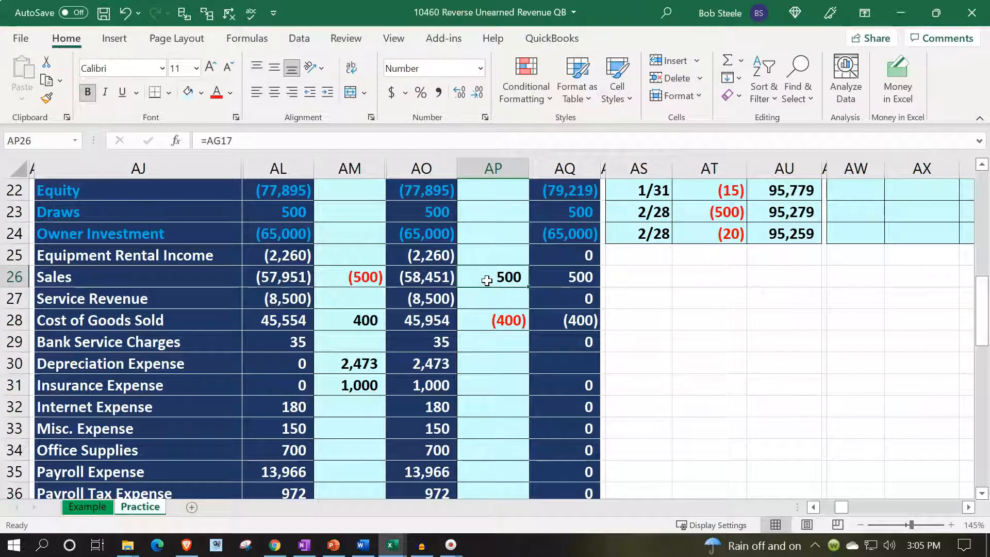
{"action": "left_click_drag", "start_coordinate": [557, 272], "coordinate": [567, 408]}
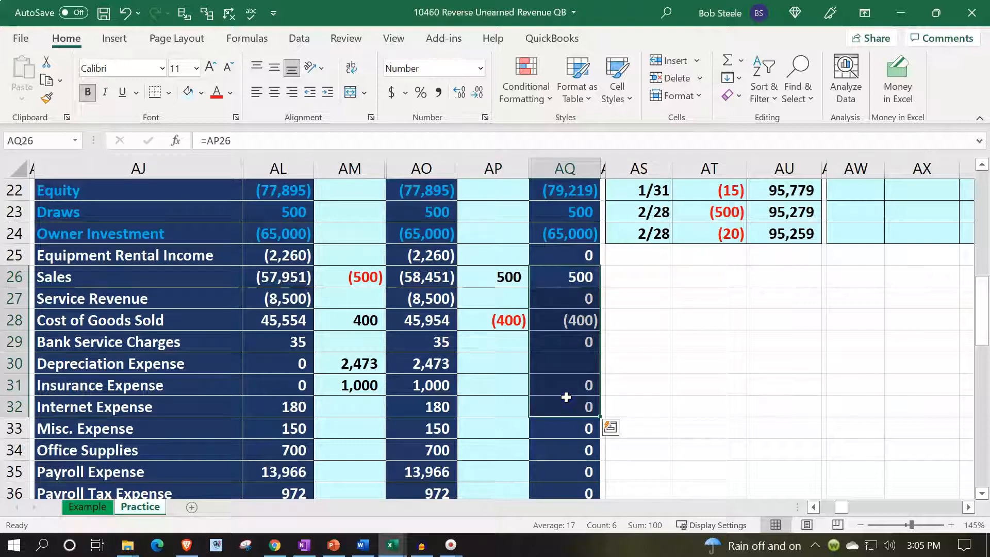
{"action": "left_click", "coordinate": [675, 339]}
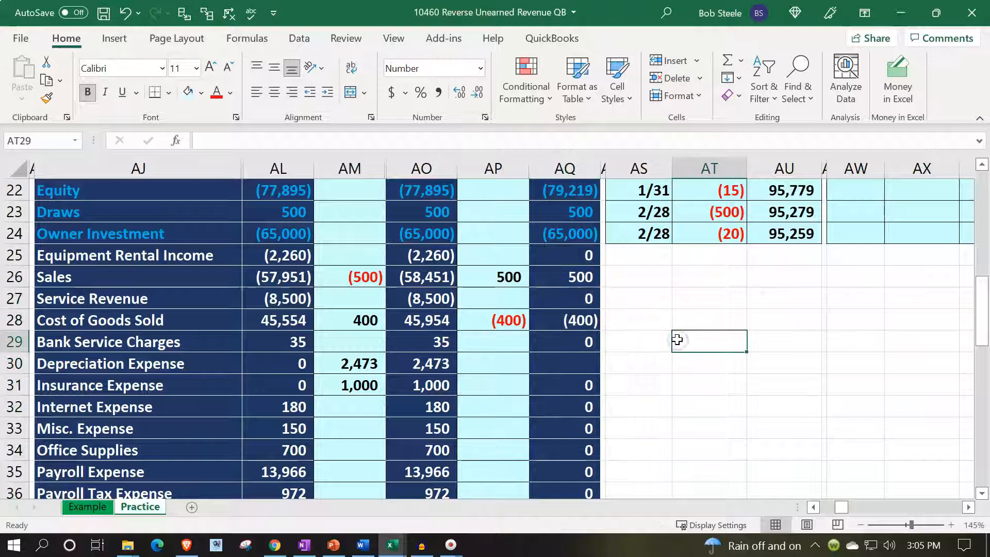
{"action": "scroll", "coordinate": [677, 338], "scroll_direction": "down", "scroll_amount": 1}
{"action": "scroll", "coordinate": [678, 338], "scroll_direction": "down", "scroll_amount": 1}
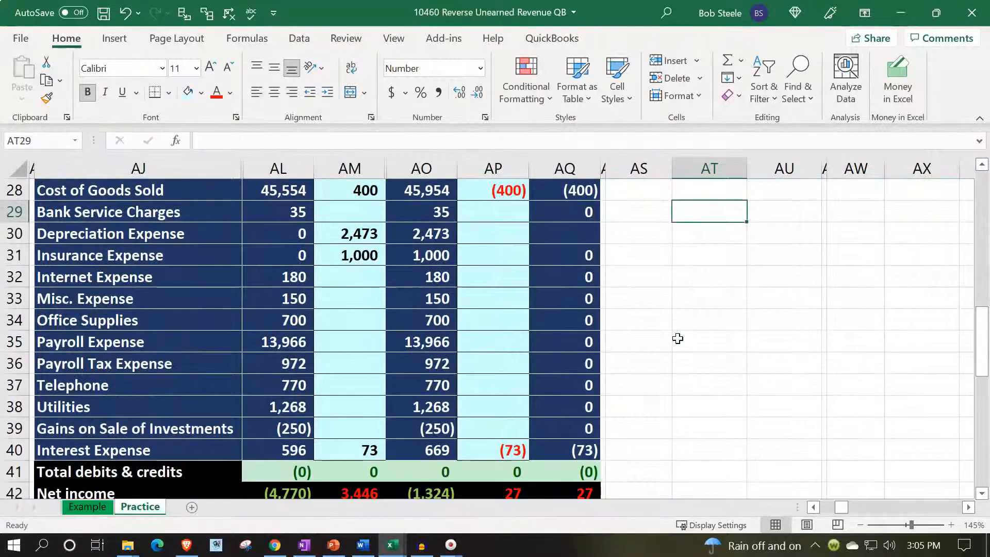
{"action": "scroll", "coordinate": [677, 338], "scroll_direction": "down", "scroll_amount": 1}
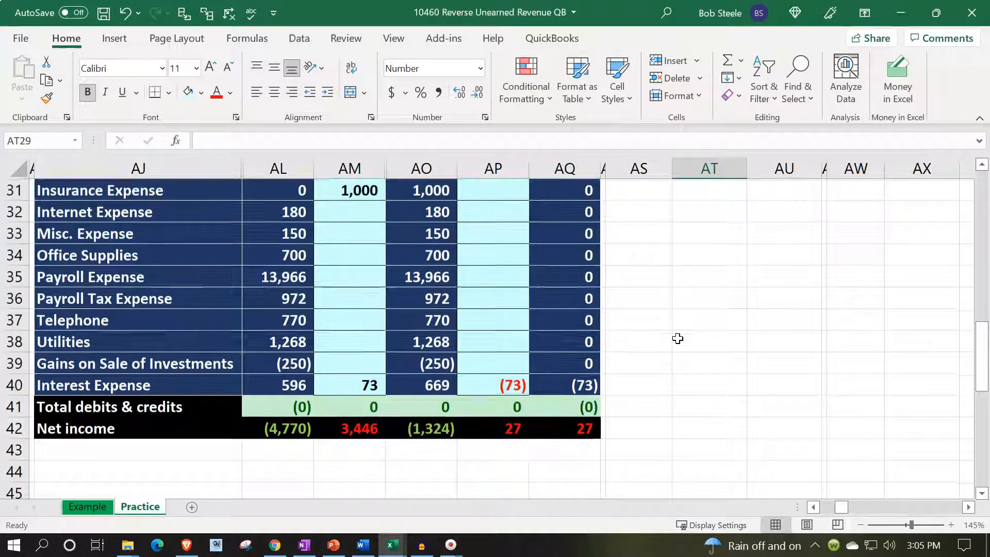